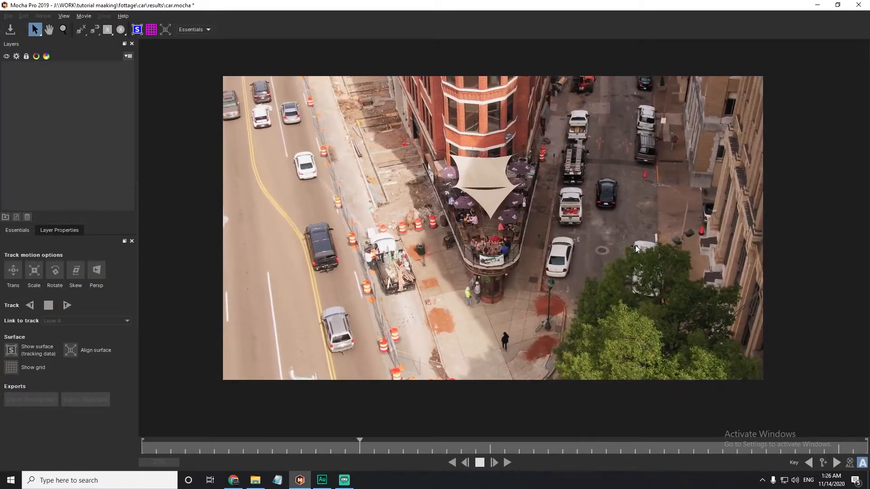
# - Examine different areas of the street footage up close during playback and stop it at frame 231
pyautogui.press('z')
pyautogui.moveTo(639, 218)
pyautogui.mouseDown()
pyautogui.moveTo(679, 150)
pyautogui.moveTo(651, 207)
pyautogui.mouseUp()
pyautogui.press('x')
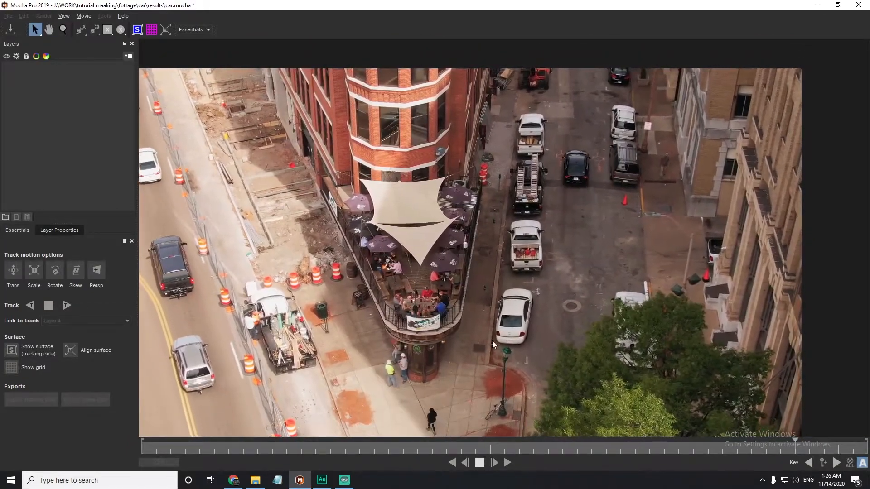
pyautogui.press('z')
pyautogui.click(470, 397)
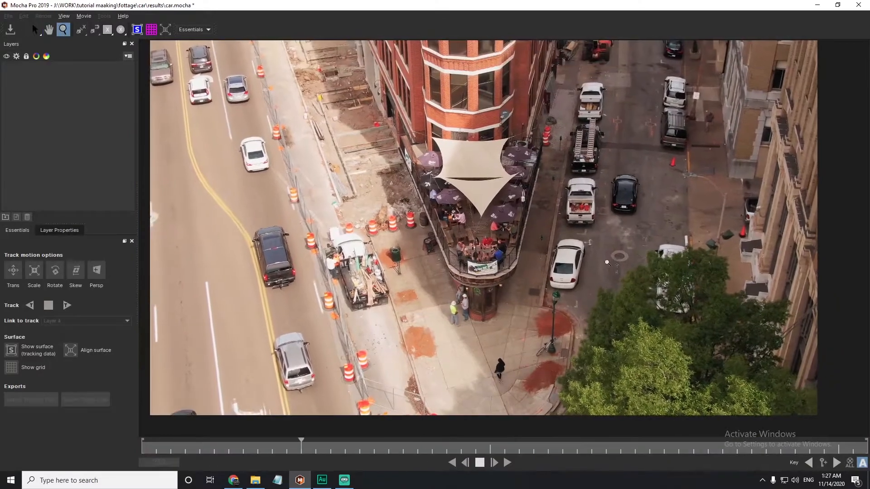
pyautogui.scroll(-1, 603, 240)
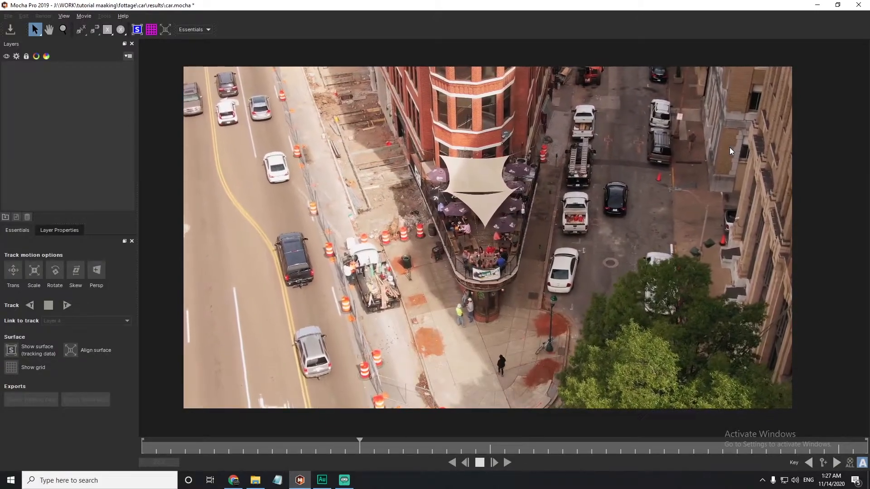
pyautogui.press('x')
pyautogui.moveTo(671, 250); pyautogui.dragTo(637, 302)
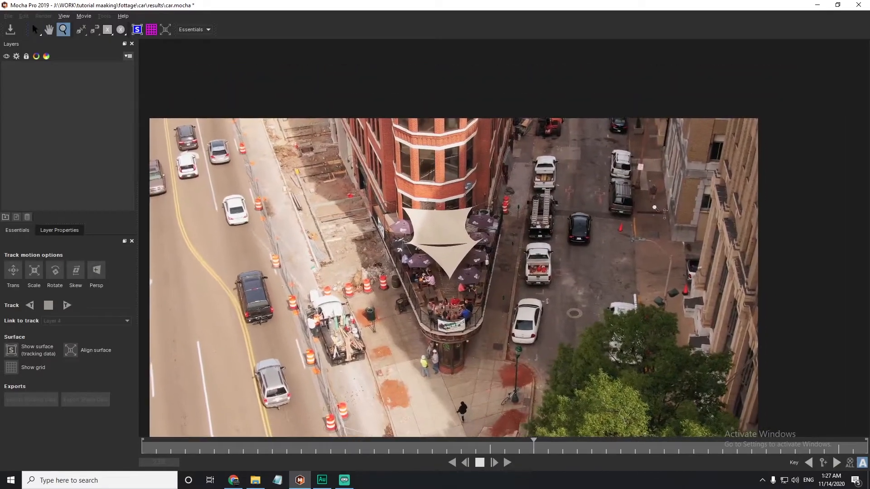
pyautogui.press('z')
pyautogui.moveTo(652, 208); pyautogui.dragTo(707, 121)
pyautogui.moveTo(575, 195); pyautogui.dragTo(681, 204)
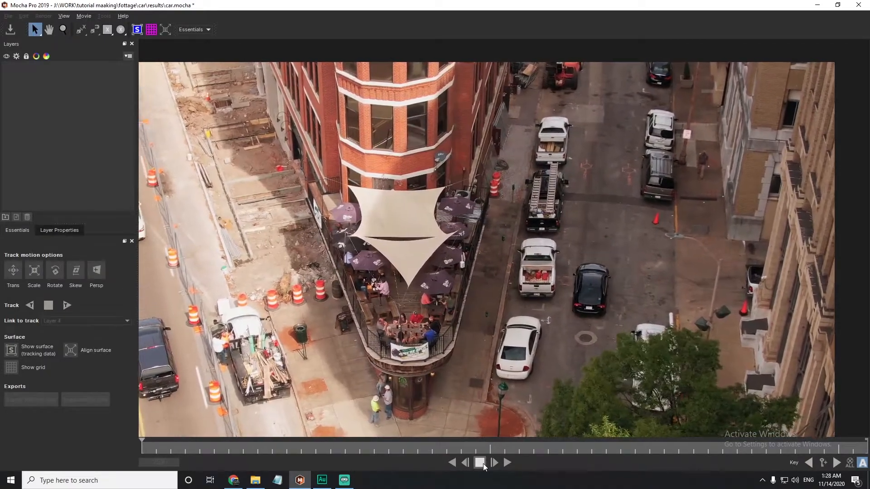
pyautogui.click(482, 464)
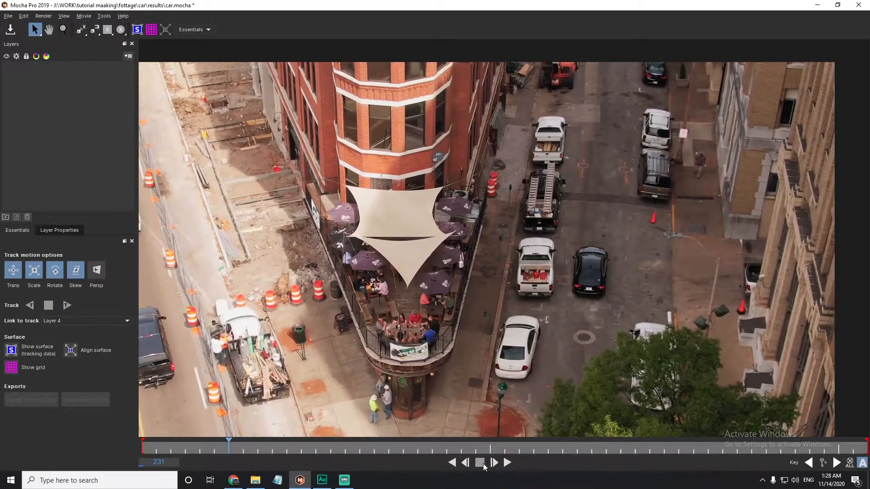
# - Switch the workspace layout from Essentials to Classic
pyautogui.click(195, 28)
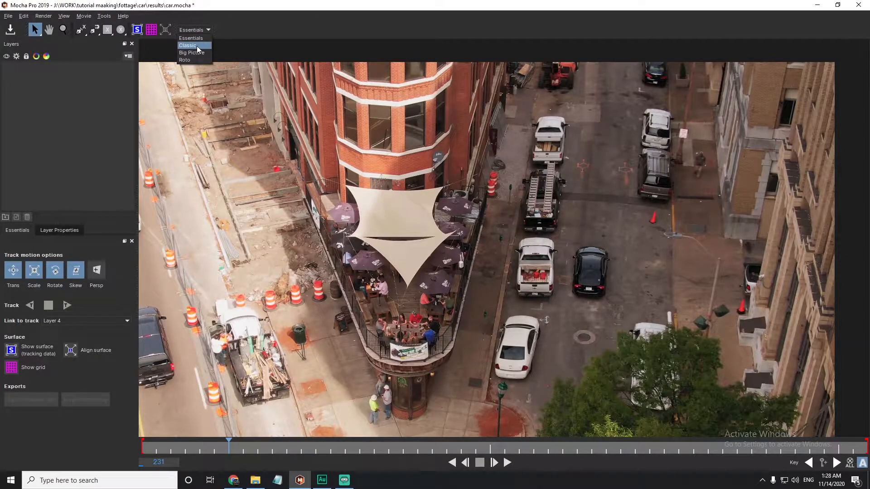
pyautogui.click(198, 45)
pyautogui.press('x')
pyautogui.moveTo(501, 124); pyautogui.dragTo(630, 144)
pyautogui.press('z')
pyautogui.moveTo(709, 128); pyautogui.dragTo(498, 209)
pyautogui.press('x')
pyautogui.moveTo(632, 212); pyautogui.dragTo(598, 169)
pyautogui.press('z')
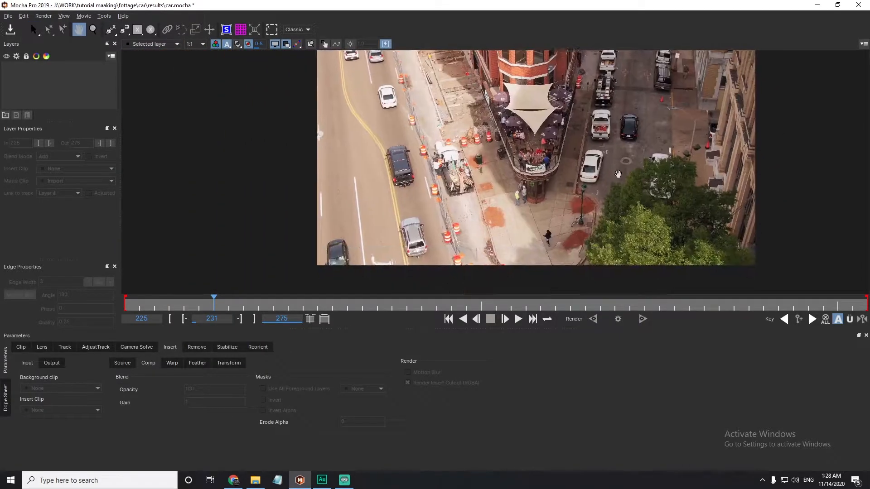
pyautogui.press('x')
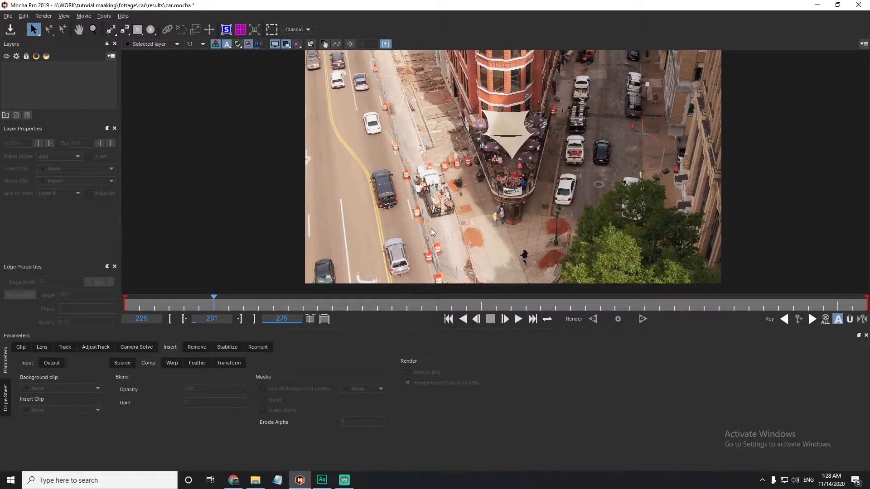
pyautogui.press('x')
pyautogui.moveTo(424, 224); pyautogui.dragTo(362, 239)
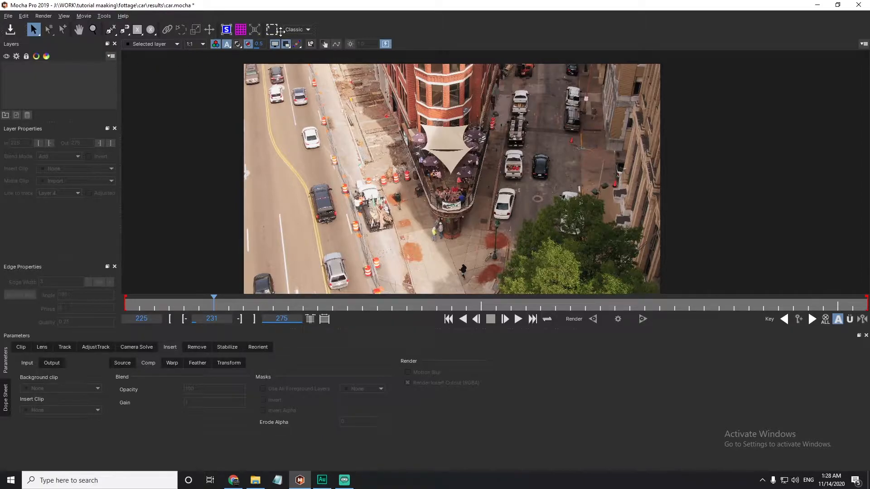
# - Compare the footage at 1:4 and 1:1 proxy scale, leaving the viewer at 1:1
pyautogui.click(196, 44)
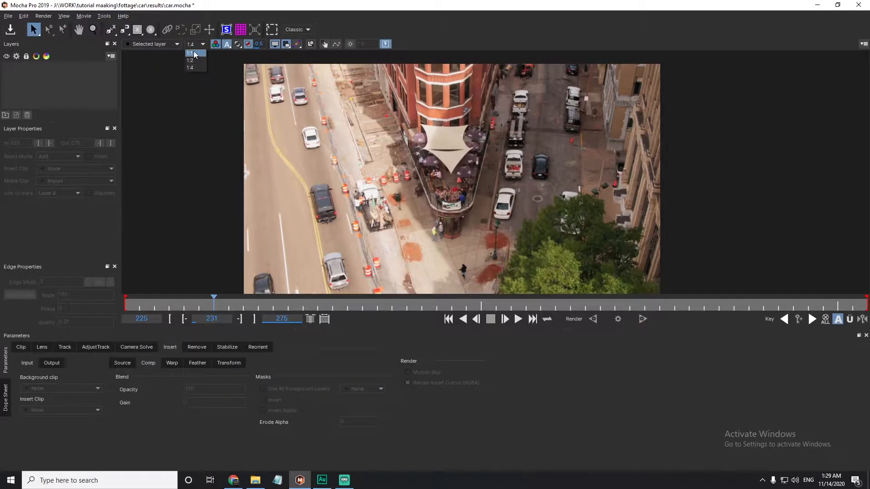
pyautogui.click(194, 54)
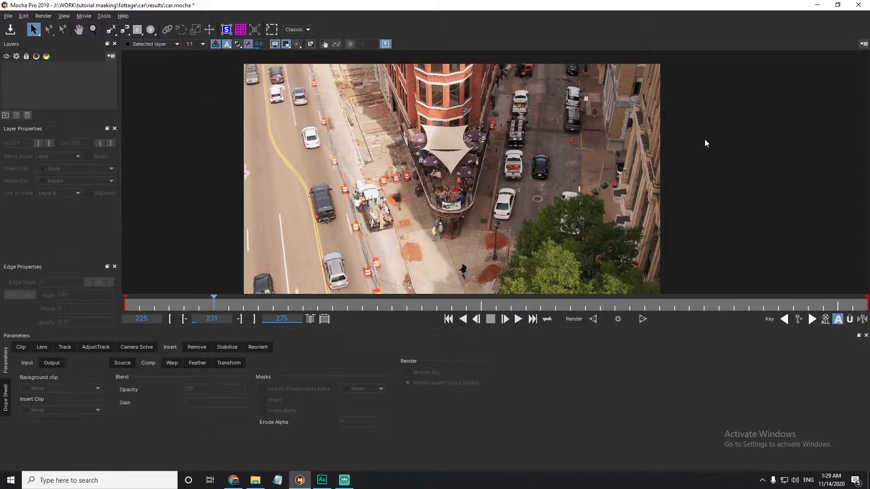
pyautogui.click(192, 45)
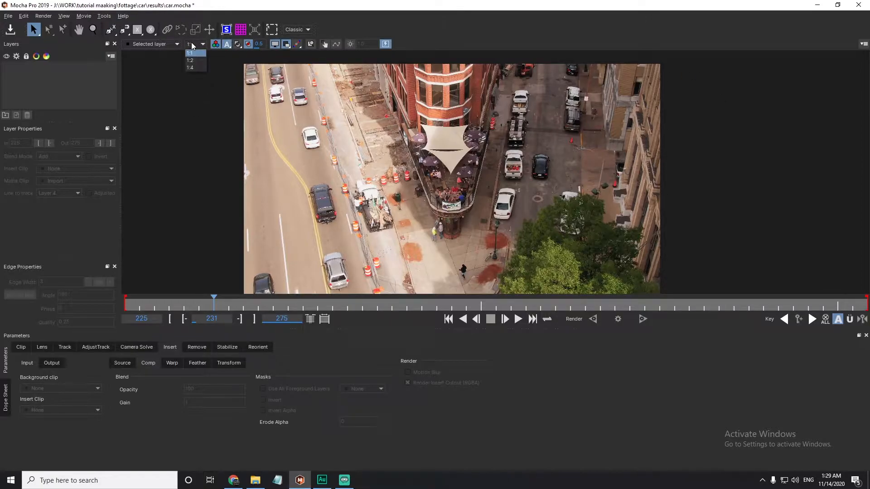
pyautogui.click(198, 68)
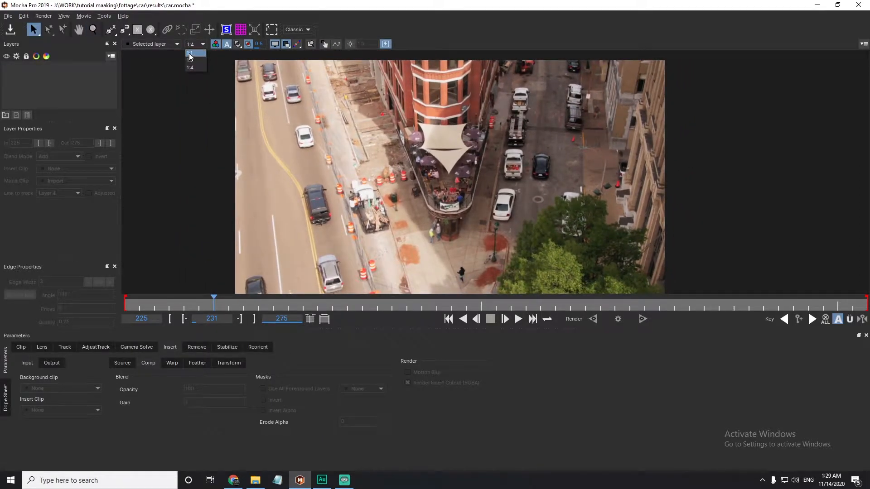
pyautogui.click(189, 53)
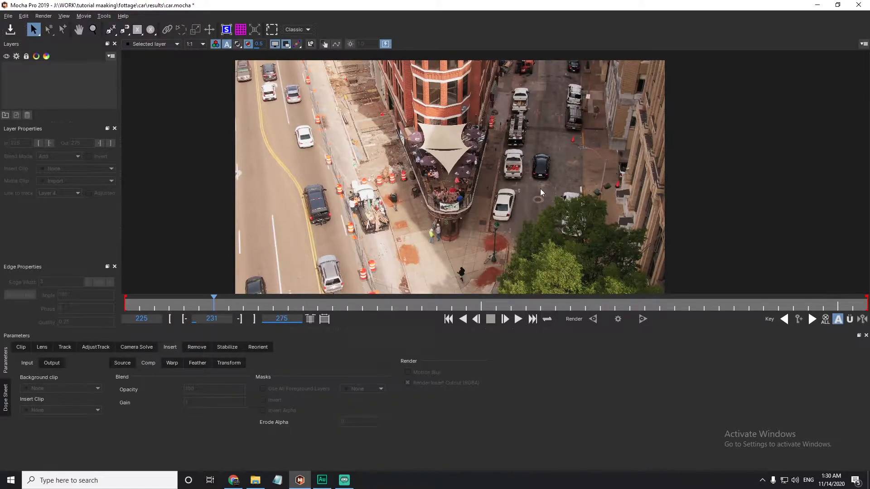
# - Draw a closed X-spline around the patch of road between the parked white car and the tree, and show its matte
pyautogui.click(112, 30)
pyautogui.click(528, 187)
pyautogui.click(589, 164)
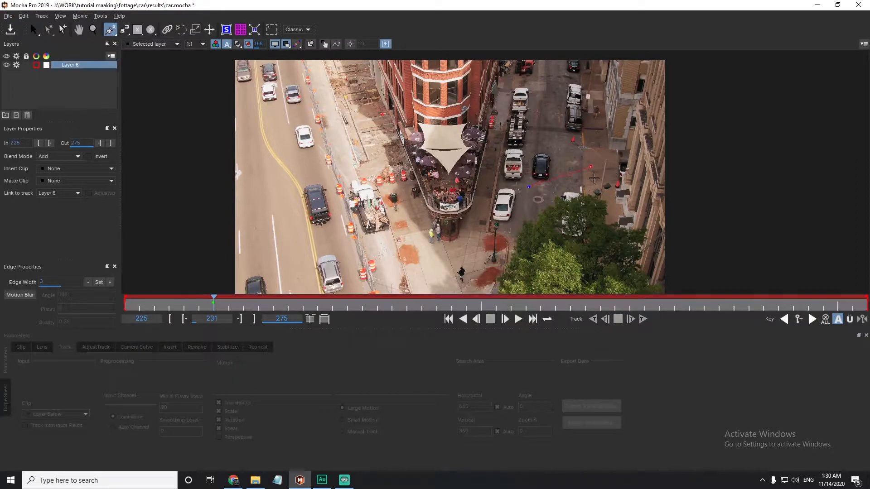
pyautogui.rightClick(493, 174)
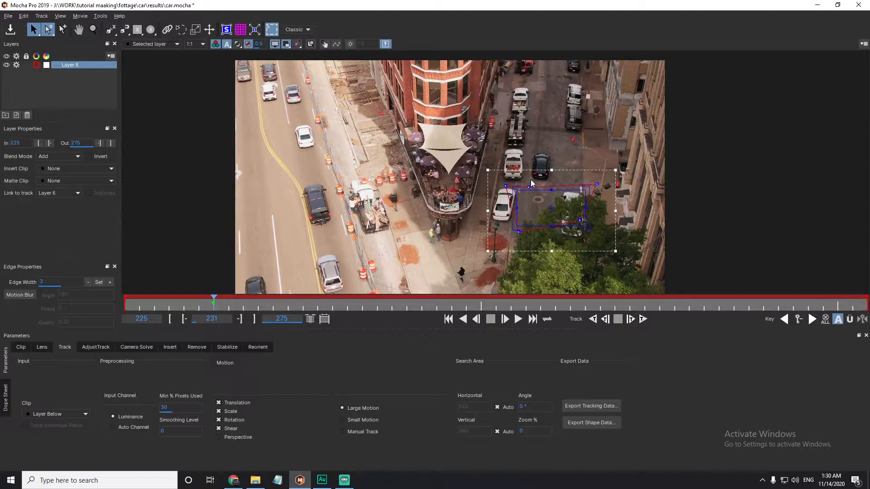
pyautogui.click(238, 44)
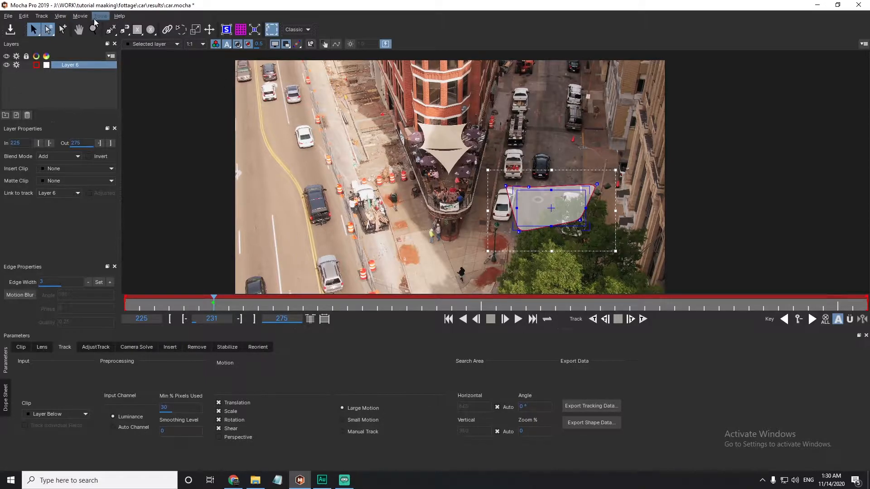
# - Add a smaller four-point X-spline inside the first shape on Layer 6 to cut a hole in its matte
pyautogui.click(110, 30)
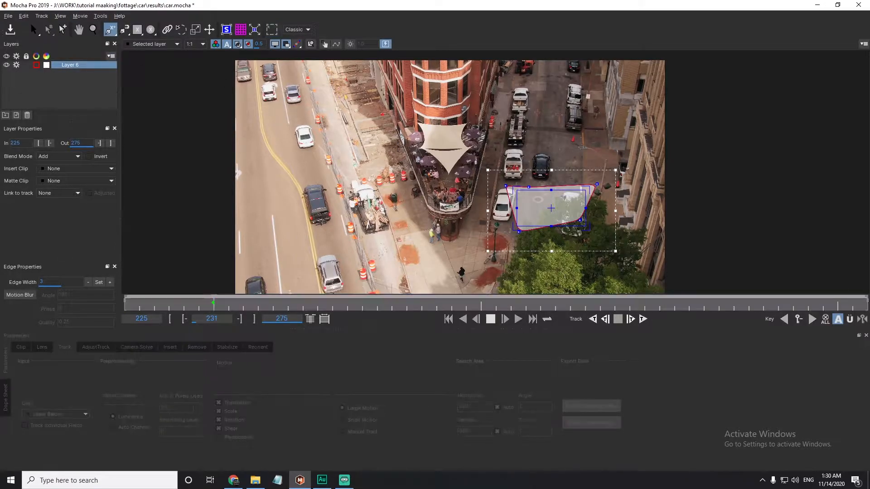
pyautogui.click(518, 197)
pyautogui.click(584, 189)
pyautogui.click(572, 212)
pyautogui.click(526, 219)
pyautogui.rightClick(520, 214)
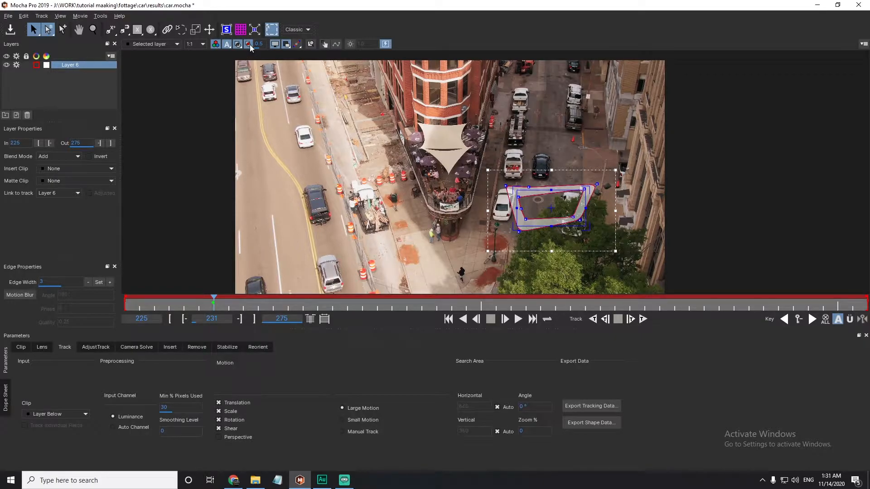
# - Preview Layer 6's matte cutout without the color fill, and restore the fill
pyautogui.press('z')
pyautogui.moveTo(599, 208); pyautogui.dragTo(464, 201)
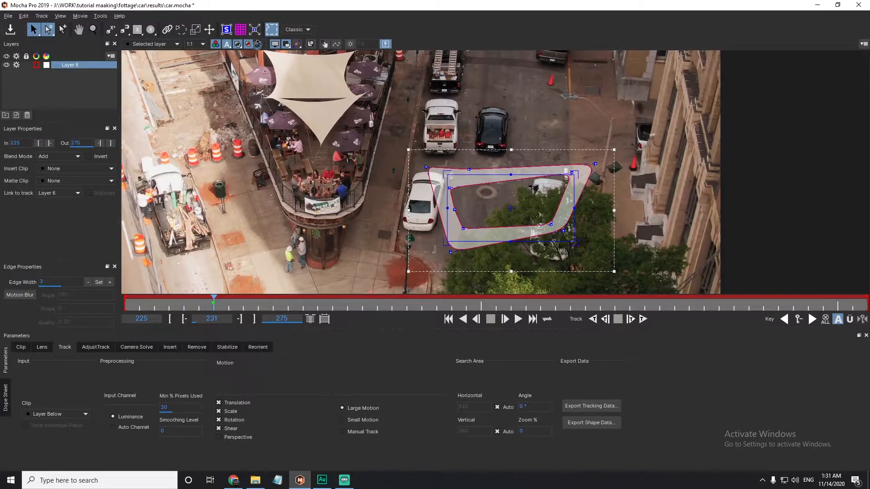
pyautogui.click(249, 43)
pyautogui.press('z')
pyautogui.moveTo(510, 212)
pyautogui.mouseDown()
pyautogui.moveTo(553, 179)
pyautogui.moveTo(490, 214)
pyautogui.moveTo(503, 211)
pyautogui.mouseUp()
pyautogui.press('z')
pyautogui.moveTo(594, 149); pyautogui.dragTo(489, 209)
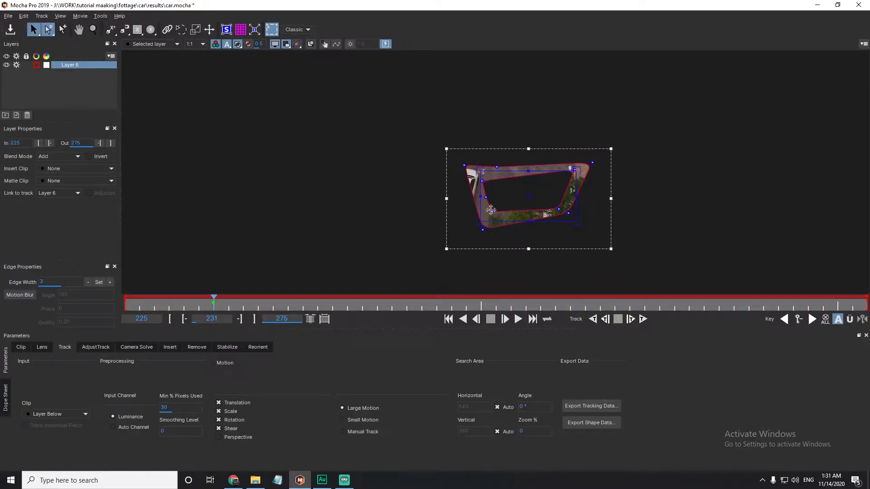
pyautogui.click(248, 45)
pyautogui.click(519, 174)
pyautogui.click(519, 173)
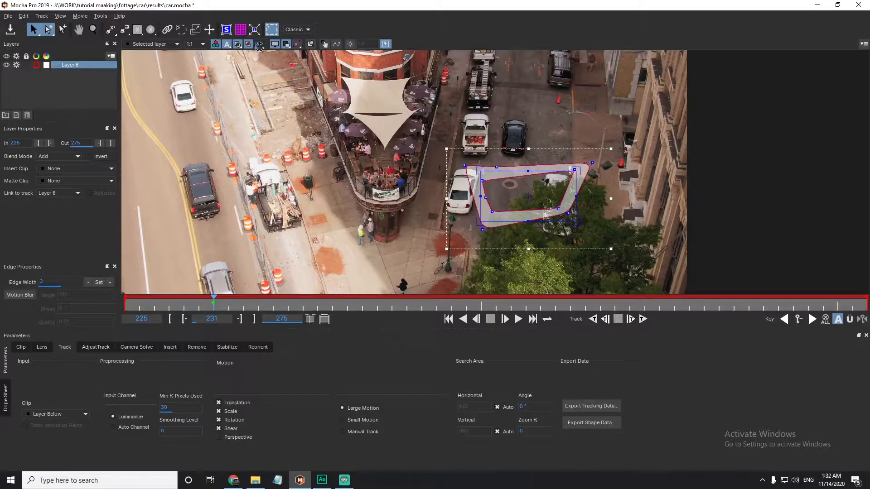
# - Set the matte color fill opacity to 0.6 and deselect Layer 6
pyautogui.moveTo(262, 44); pyautogui.dragTo(292, 60)
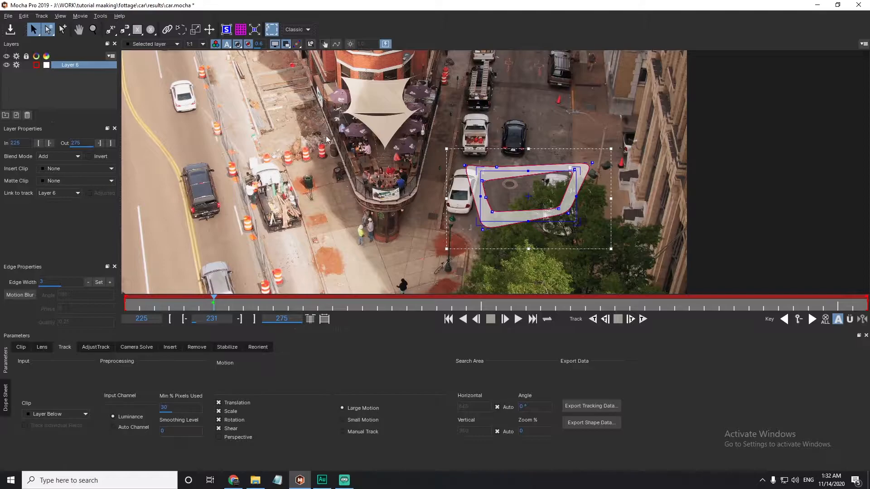
pyautogui.click(563, 225)
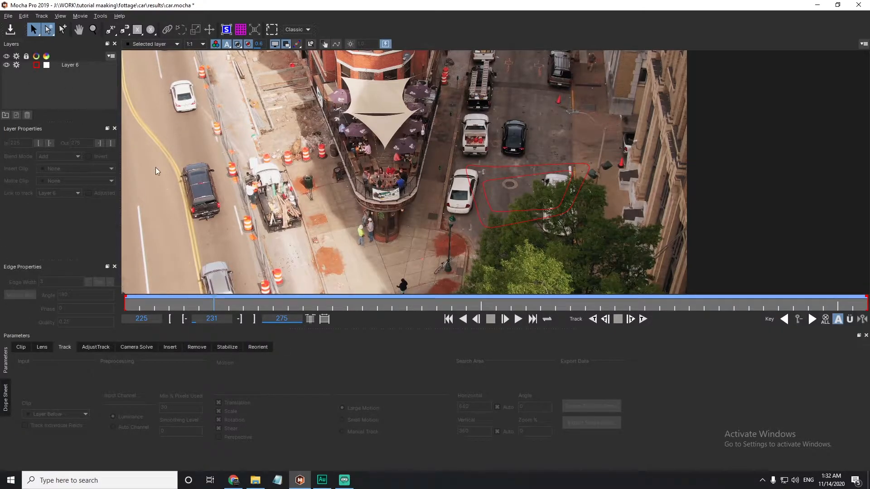
pyautogui.press('z')
pyautogui.moveTo(529, 114); pyautogui.dragTo(472, 199)
pyautogui.press('x')
pyautogui.moveTo(507, 127); pyautogui.dragTo(493, 162)
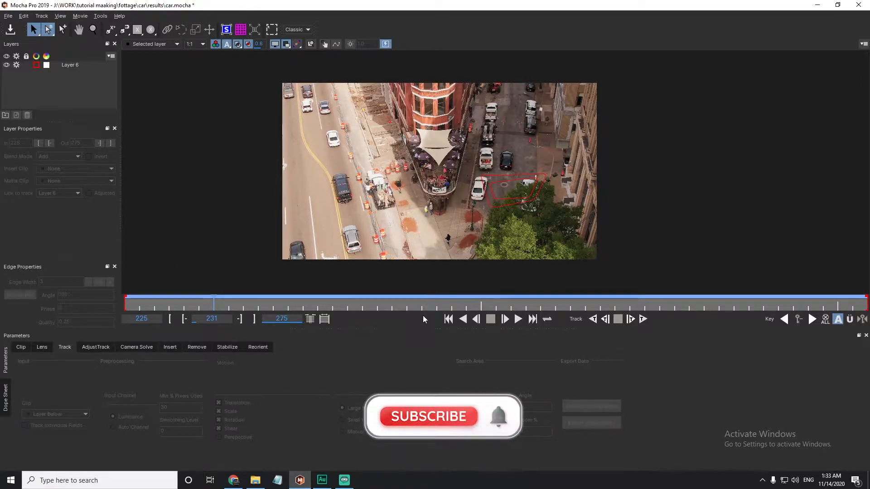
# - Switch the workspace to Essentials for comparison and return to Classic
pyautogui.click(308, 30)
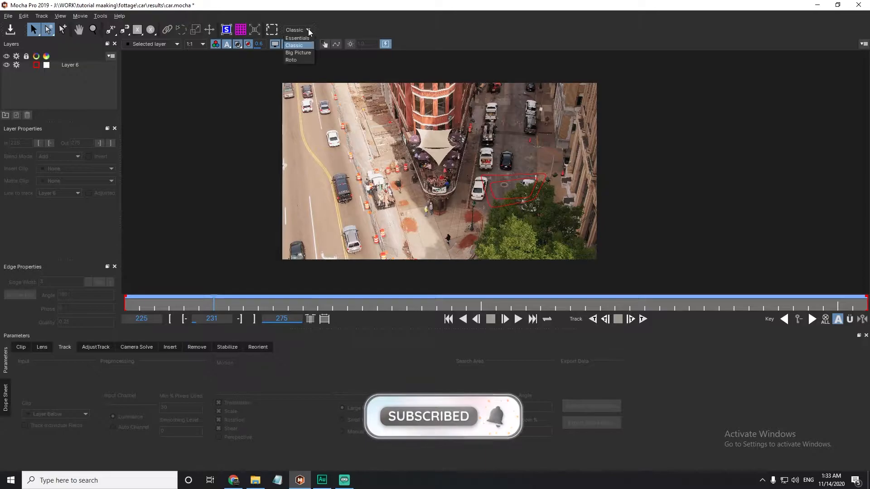
pyautogui.click(303, 37)
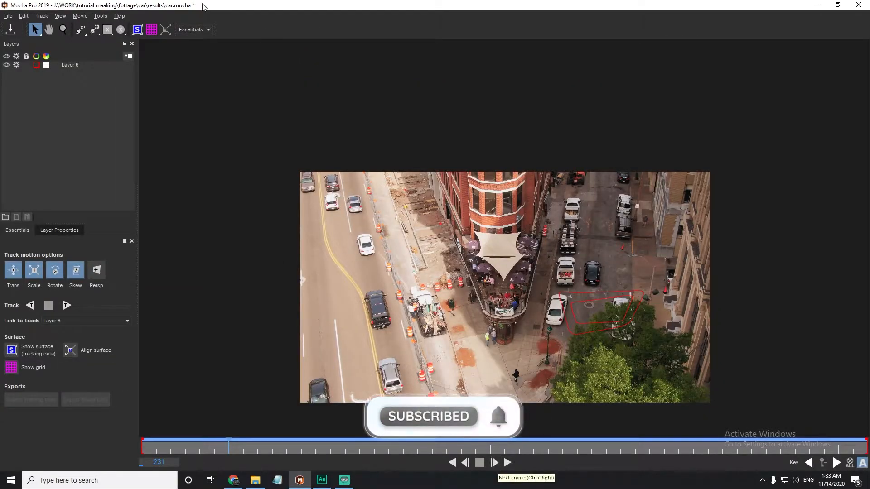
pyautogui.click(191, 30)
pyautogui.click(185, 44)
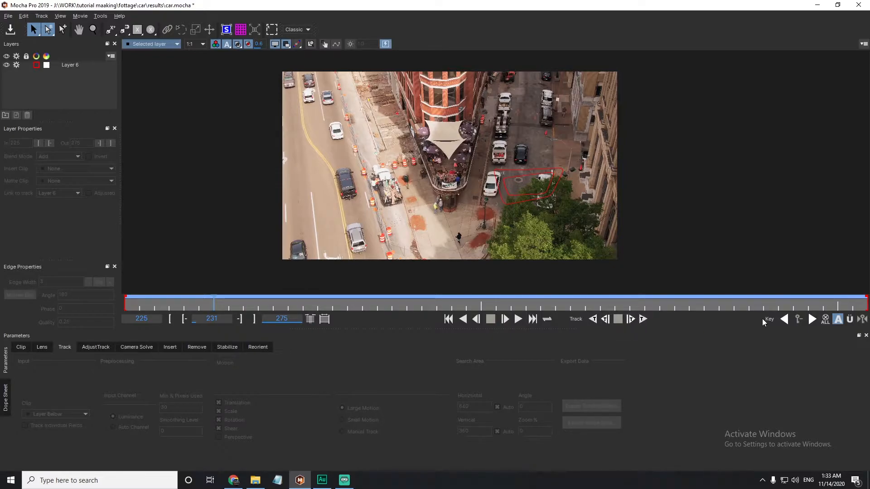
# - Turn on Überkey and widen both Layer 6 shapes at frame 231 by moving their left points onto the café corner and right points onto the building
pyautogui.click(850, 321)
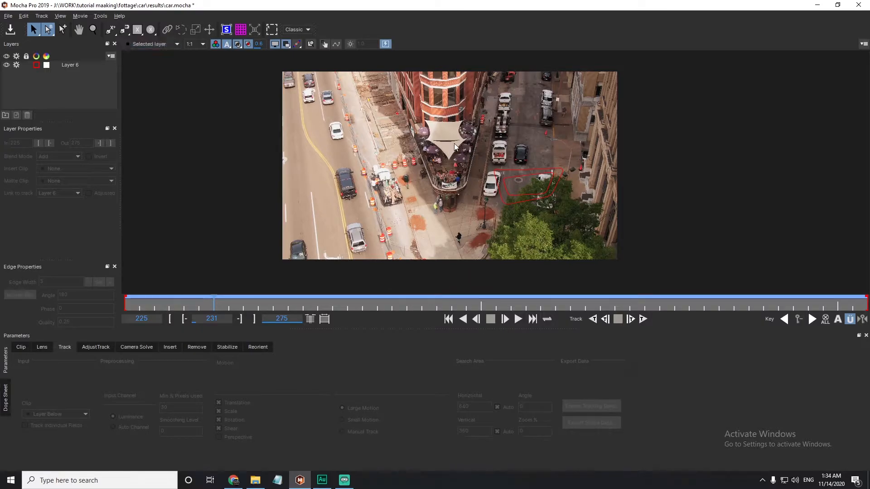
pyautogui.click(507, 197)
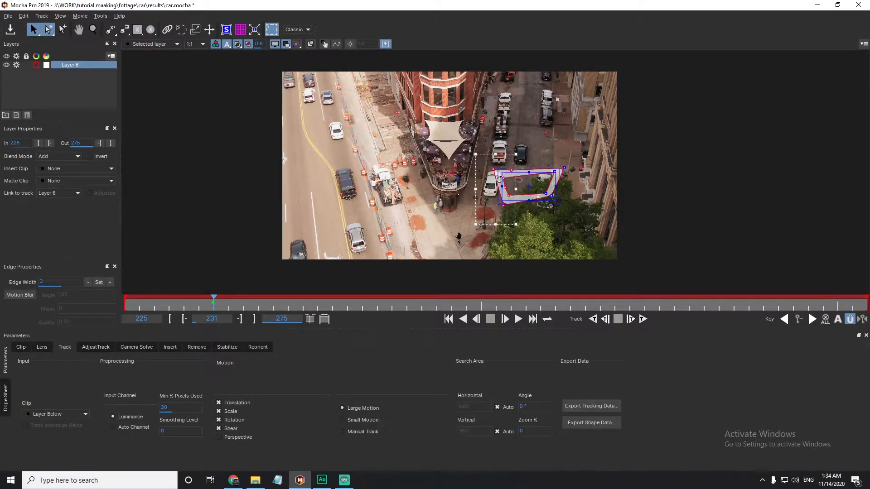
pyautogui.moveTo(493, 171); pyautogui.dragTo(425, 165)
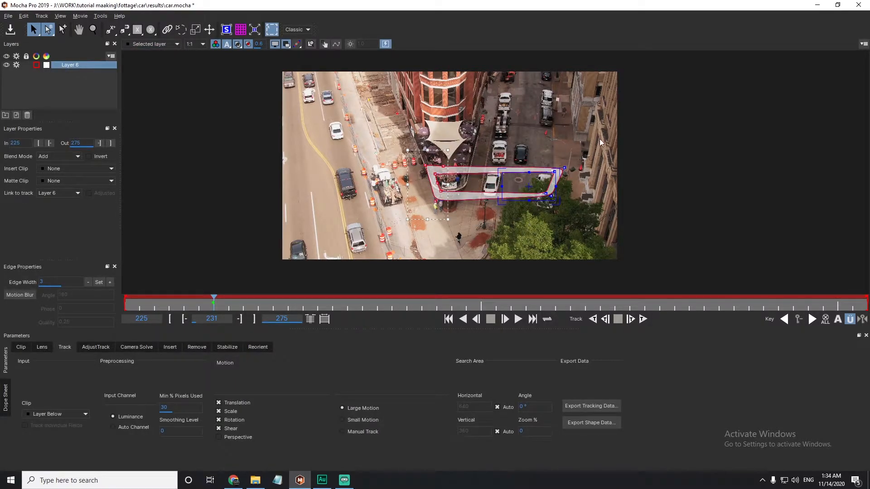
pyautogui.moveTo(497, 123); pyautogui.dragTo(595, 230)
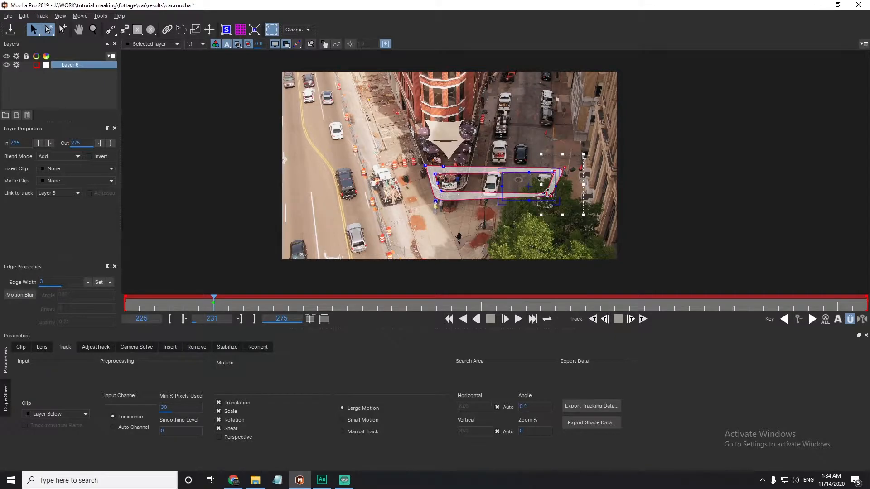
pyautogui.moveTo(547, 195); pyautogui.dragTo(604, 193)
# - With Überkey on at frame 249, move the left points of both Layer 6 shapes onto the white truck beside the traffic cones
pyautogui.moveTo(213, 304); pyautogui.dragTo(479, 305)
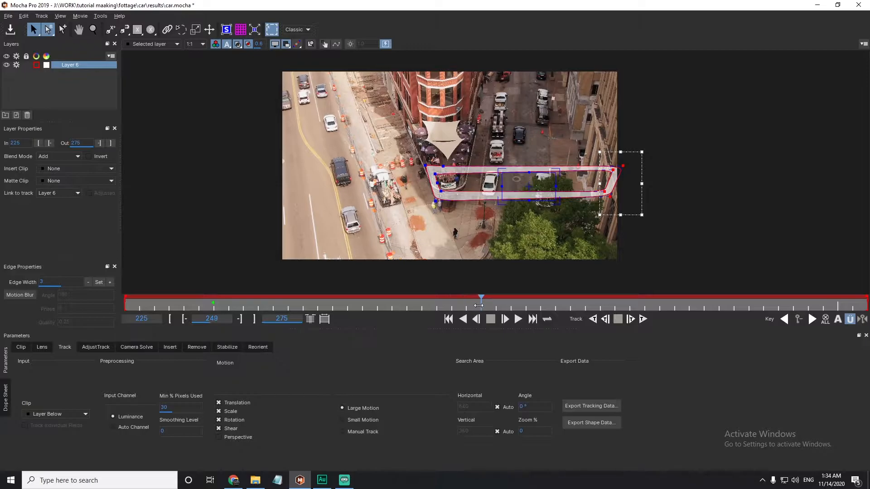
pyautogui.moveTo(449, 152); pyautogui.dragTo(414, 208)
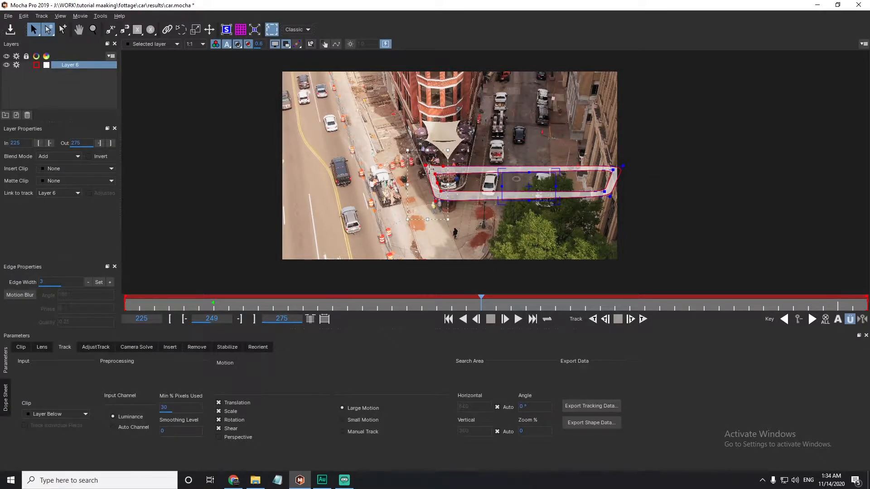
pyautogui.moveTo(423, 168); pyautogui.dragTo(370, 165)
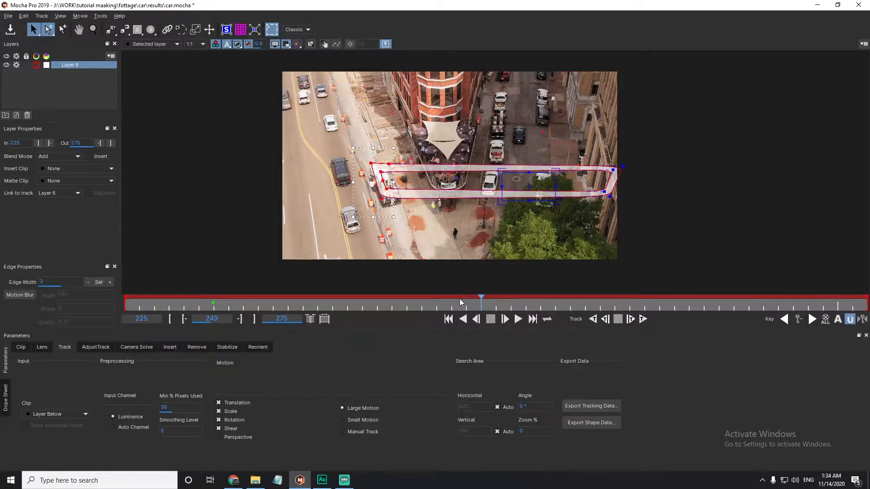
pyautogui.moveTo(480, 303)
pyautogui.mouseDown()
pyautogui.moveTo(128, 299)
pyautogui.moveTo(763, 295)
pyautogui.moveTo(261, 290)
pyautogui.moveTo(460, 284)
pyautogui.moveTo(629, 295)
pyautogui.moveTo(497, 297)
pyautogui.mouseUp()
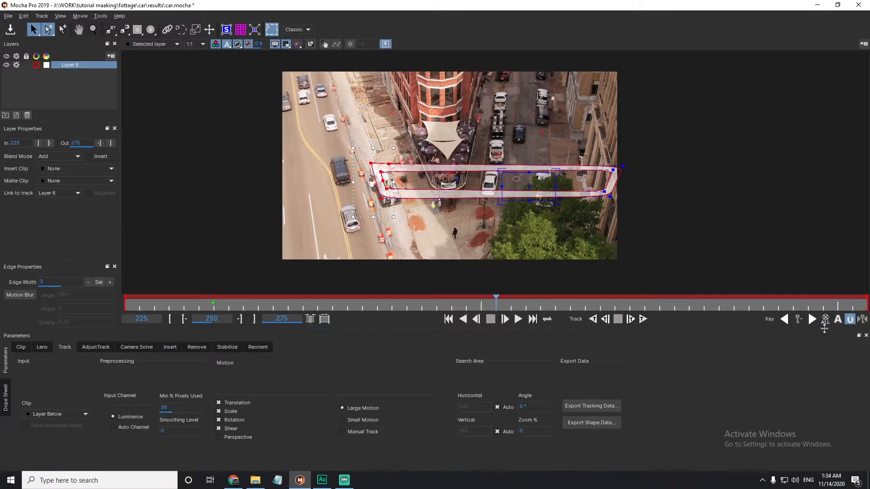
# - Switch keyframing to Autokey, try moving Layer 6's left points at frame 251 onto the parked white car, and undo the move
pyautogui.click(838, 319)
pyautogui.click(208, 308)
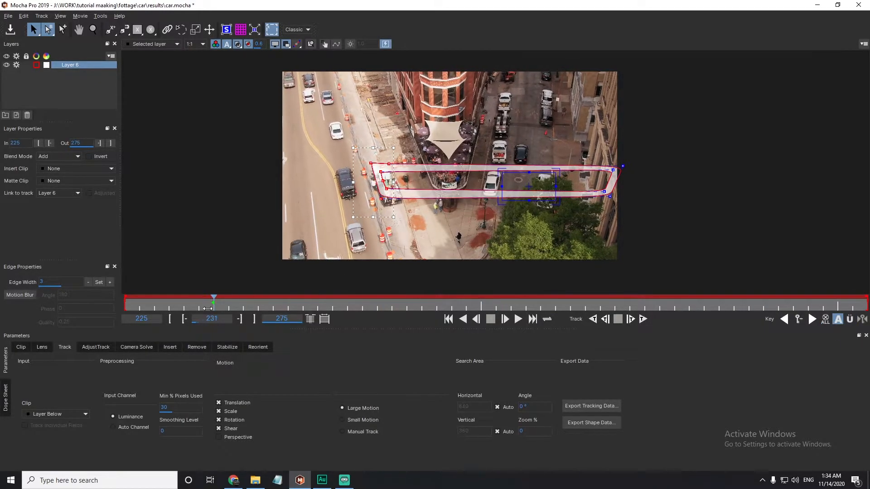
pyautogui.moveTo(209, 308); pyautogui.dragTo(507, 319)
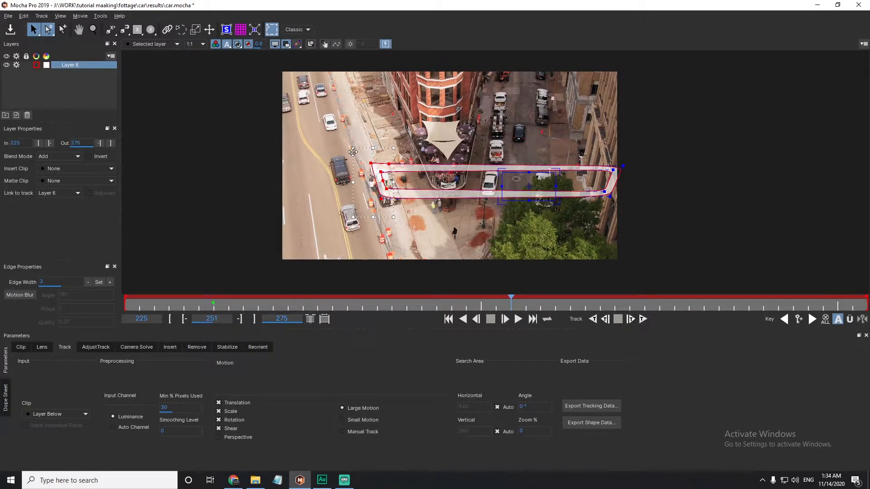
pyautogui.moveTo(379, 169); pyautogui.dragTo(487, 172)
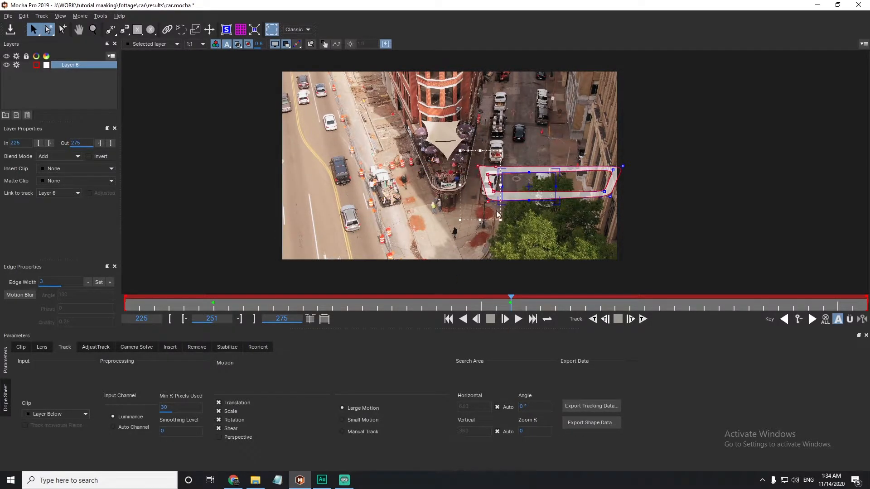
pyautogui.moveTo(512, 306)
pyautogui.mouseDown()
pyautogui.moveTo(223, 295)
pyautogui.moveTo(526, 295)
pyautogui.moveTo(511, 302)
pyautogui.mouseUp()
pyautogui.hotkey('ctrl', 'z')
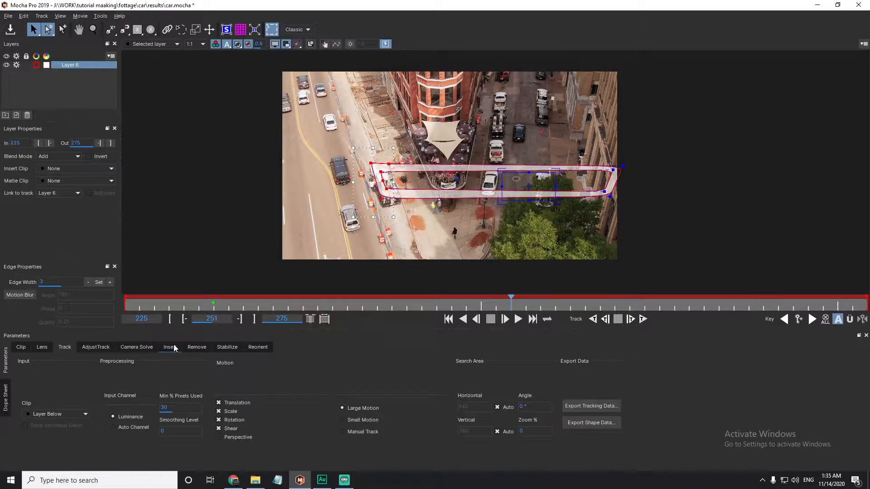
# - Review the lens calibration options and the planar tracking settings for Layer 6
pyautogui.click(41, 347)
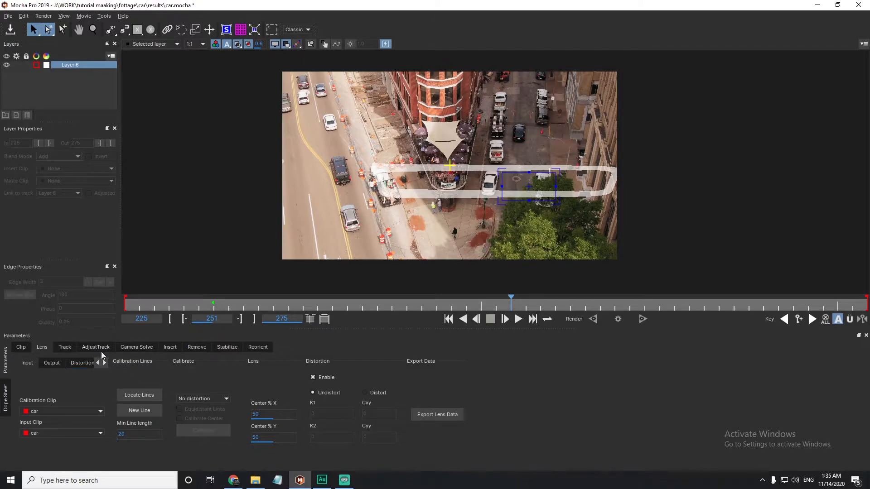
pyautogui.click(65, 348)
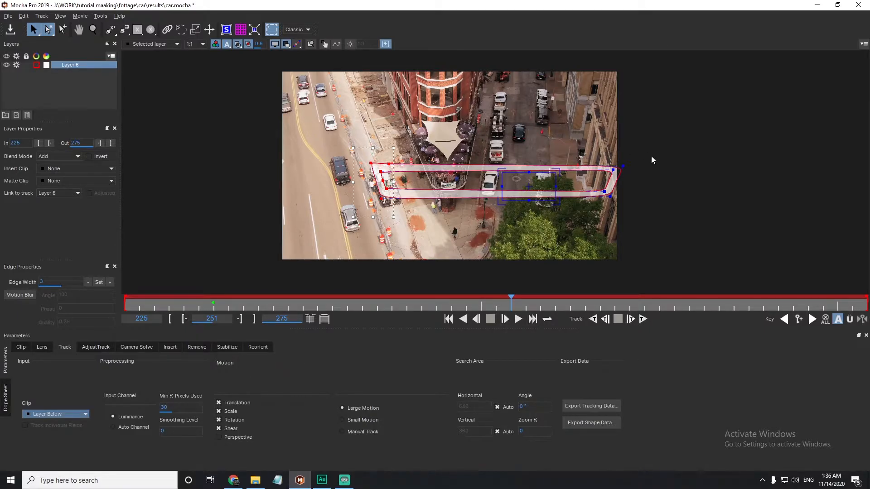
pyautogui.moveTo(674, 136); pyautogui.dragTo(605, 203)
pyautogui.click(658, 190)
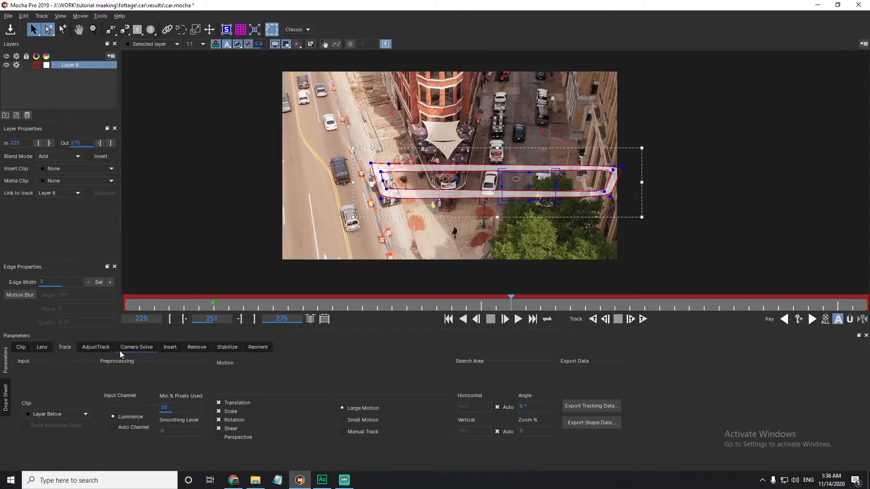
# - Review the settings of the AdjustTrack, Camera Solve, Insert, Remove, Stabilize and Reorient modules
pyautogui.click(95, 347)
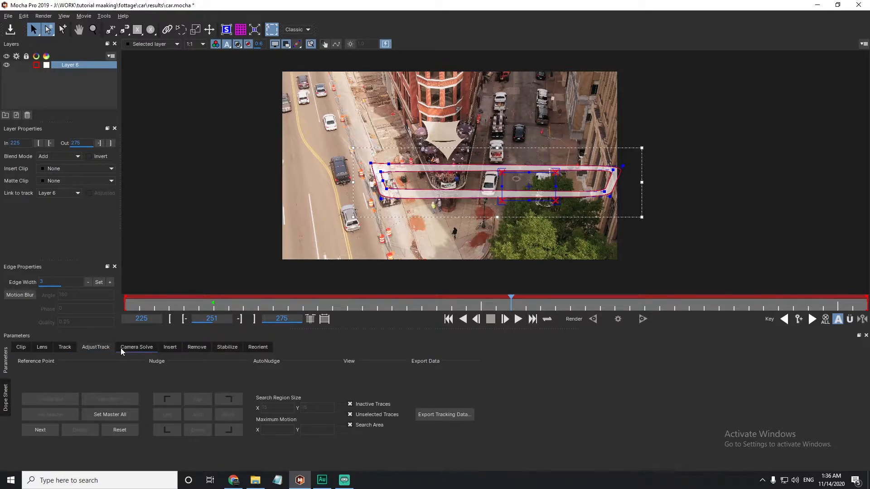
pyautogui.click(144, 347)
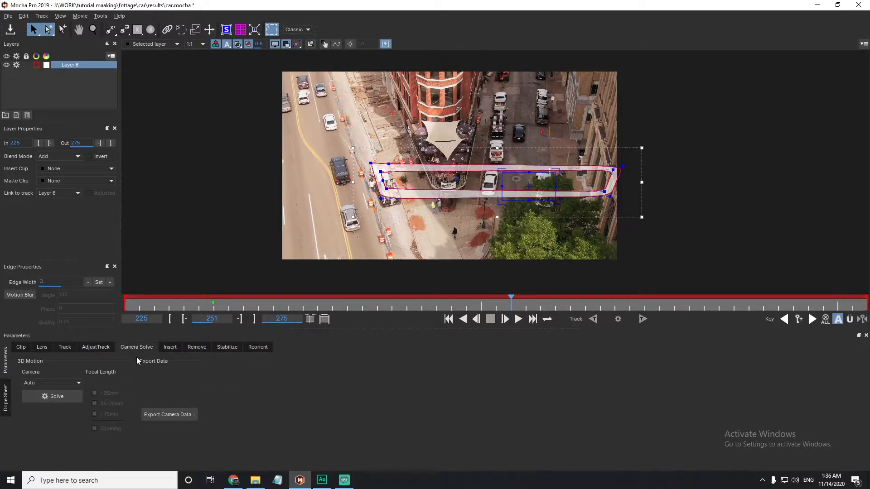
pyautogui.click(176, 346)
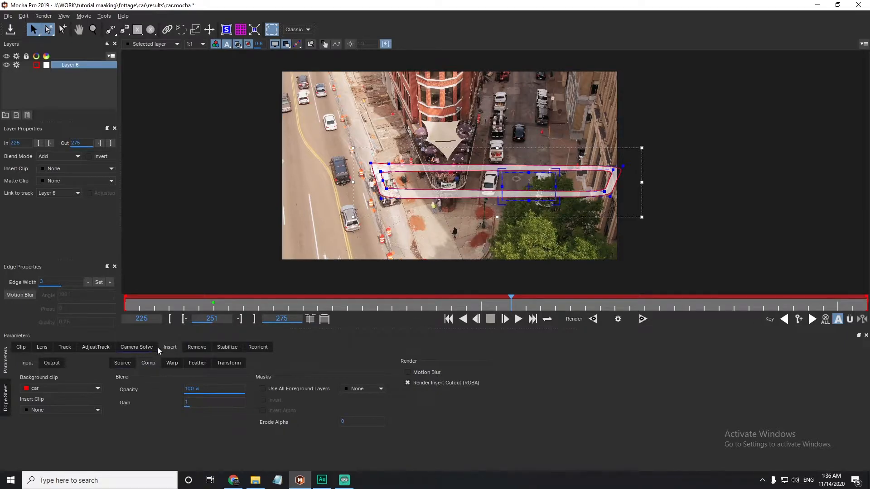
pyautogui.click(198, 349)
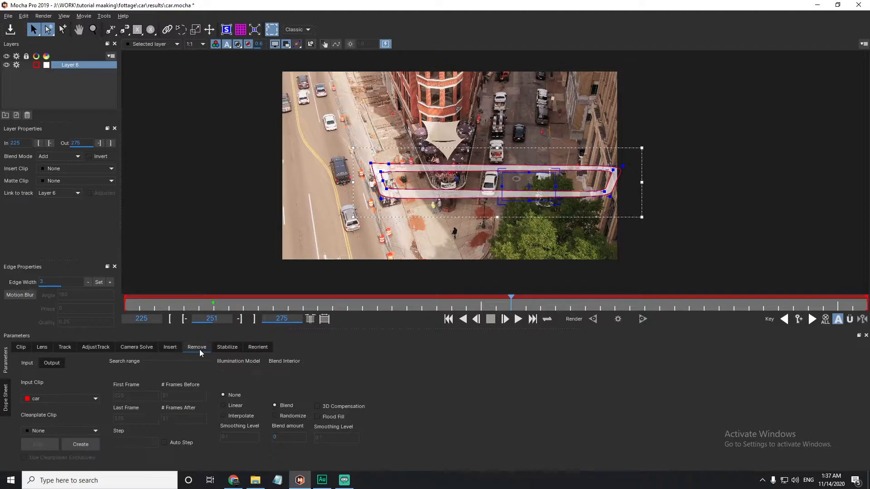
pyautogui.click(233, 352)
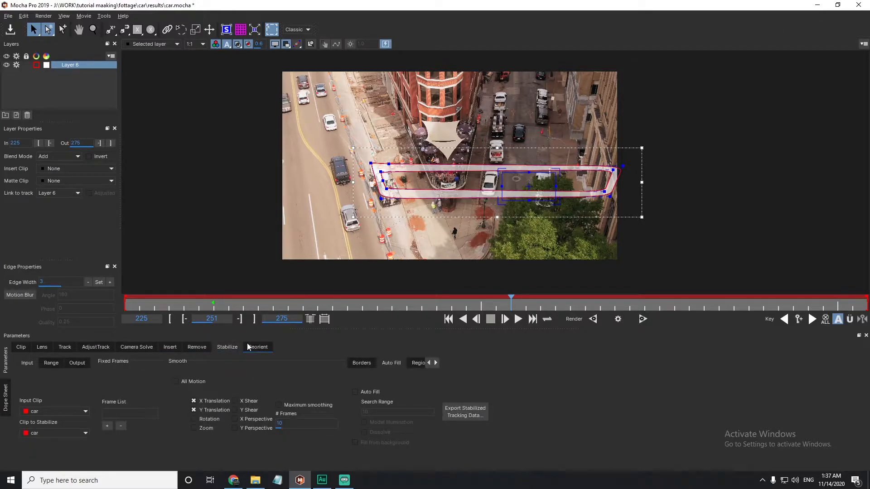
pyautogui.click(249, 347)
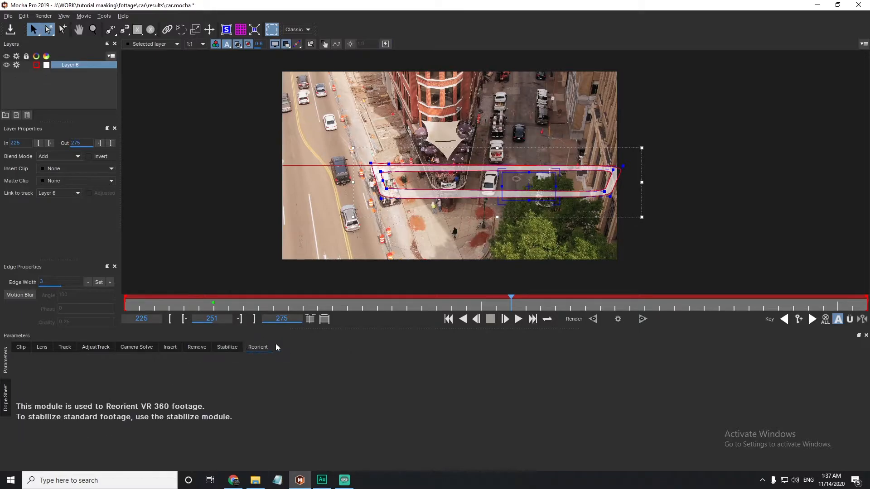
pyautogui.click(197, 348)
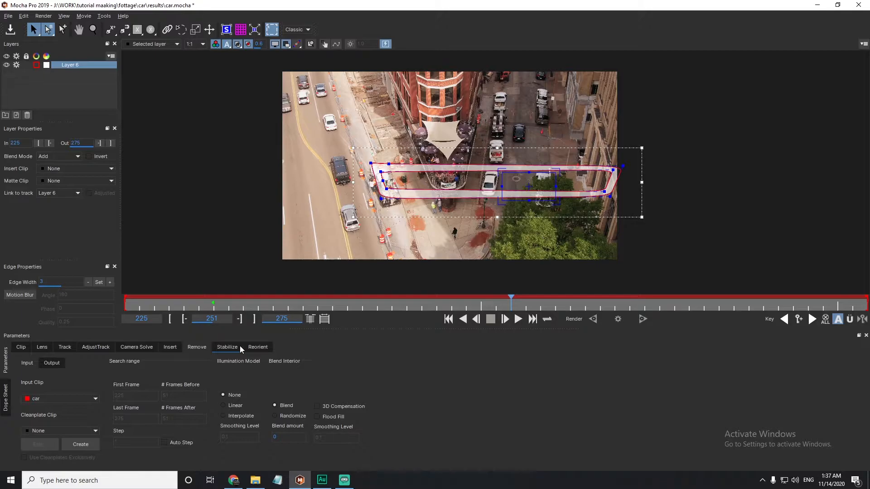
# - Examine Layer 6's keyframes in the Dope Sheet, try shifting the frame 251 keyframe earlier, and return to the Remove parameters
pyautogui.click(6, 398)
pyautogui.moveTo(424, 398); pyautogui.dragTo(509, 369)
pyautogui.click(509, 369)
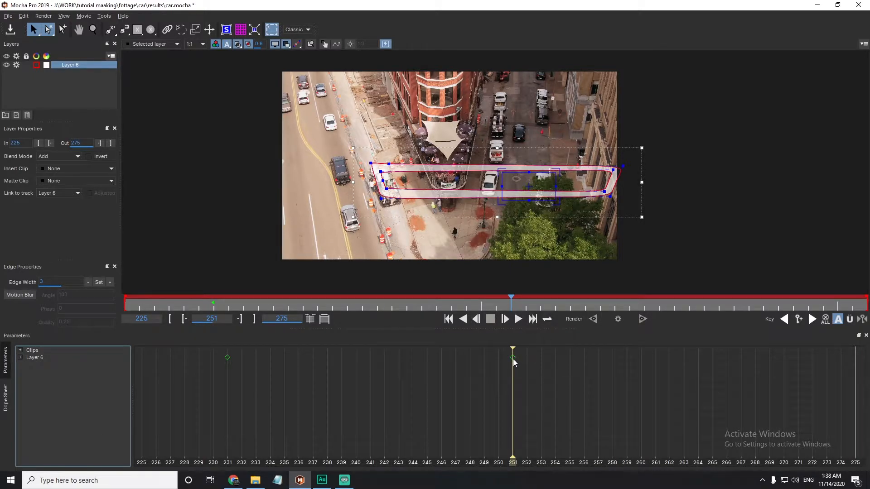
pyautogui.moveTo(514, 360); pyautogui.dragTo(300, 359)
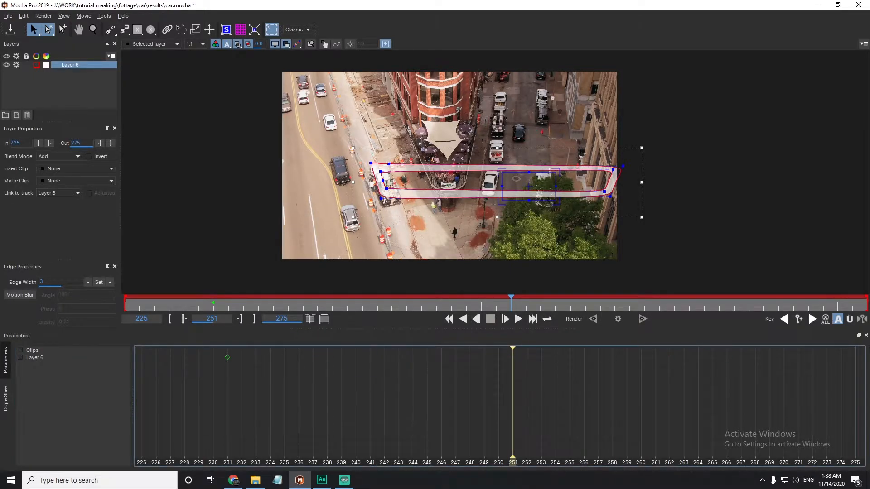
pyautogui.moveTo(259, 399); pyautogui.dragTo(406, 387)
pyautogui.click(6, 360)
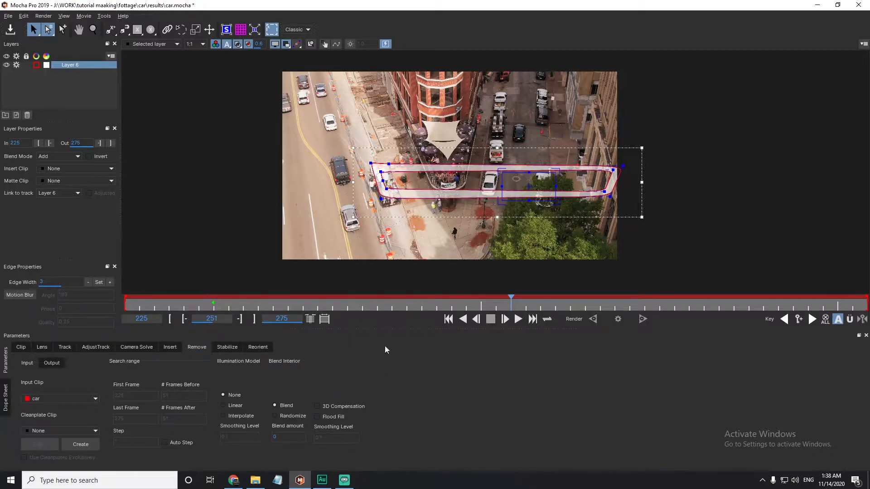
# - Delete Layer 6 from the project
pyautogui.click(27, 116)
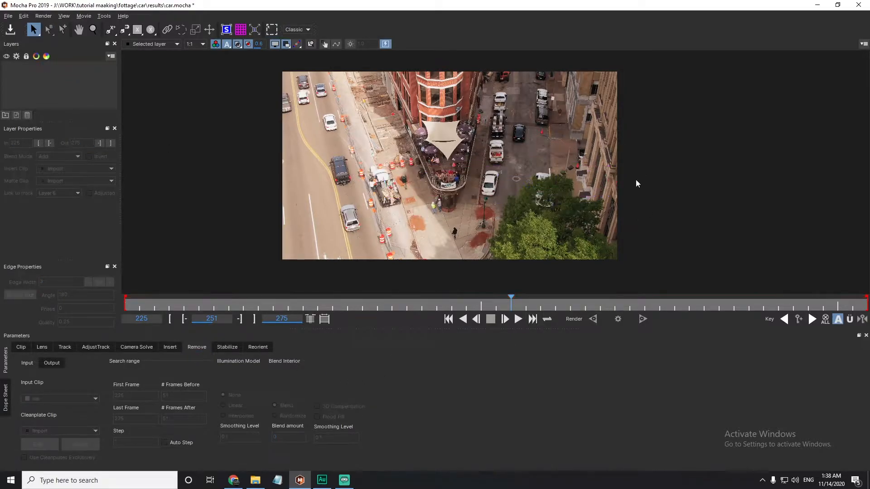
# - Zoom and pan the viewer to examine the parked vehicles and sidewalk on the street between the two buildings
pyautogui.scroll(4, 552, 143)
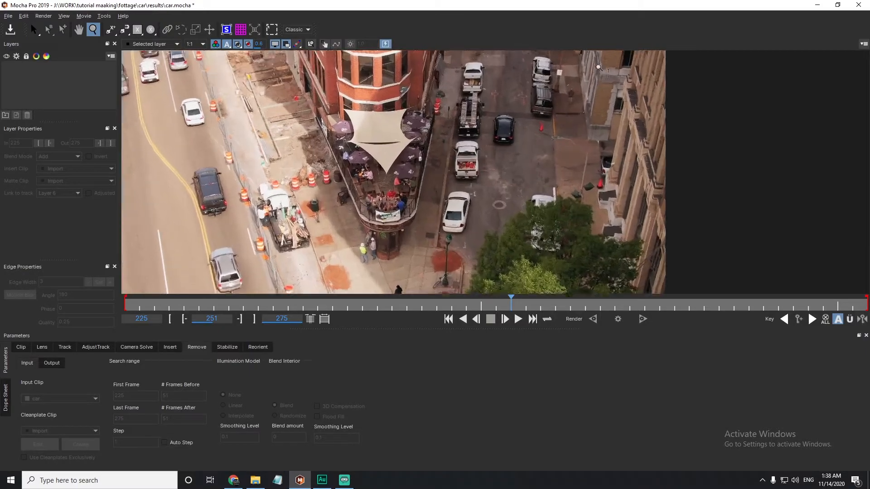
pyautogui.press('x')
pyautogui.moveTo(613, 133); pyautogui.dragTo(542, 224)
pyautogui.press('z')
pyautogui.moveTo(501, 200); pyautogui.dragTo(512, 175)
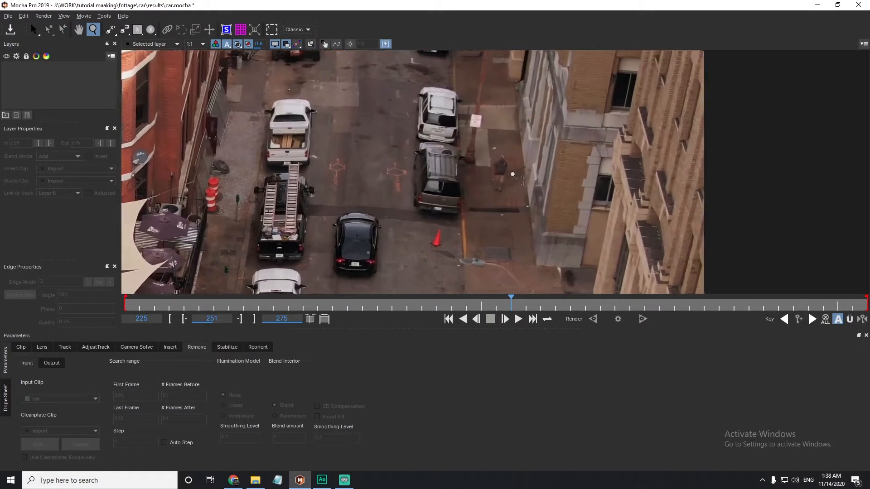
pyautogui.press('x')
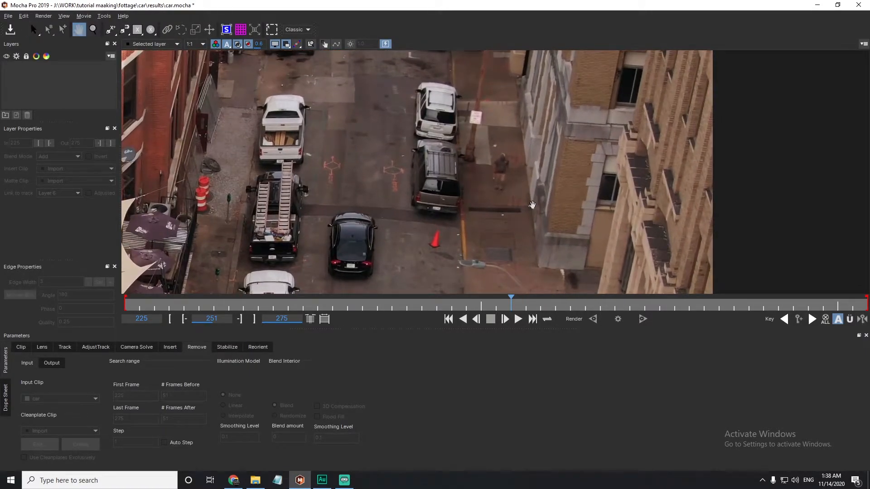
pyautogui.moveTo(531, 202); pyautogui.dragTo(495, 149)
pyautogui.scroll(-4, 496, 149)
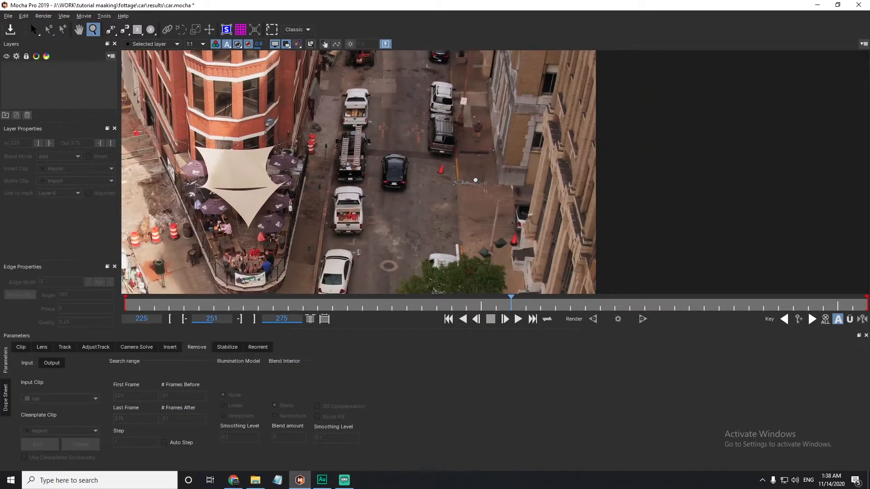
pyautogui.press('s')
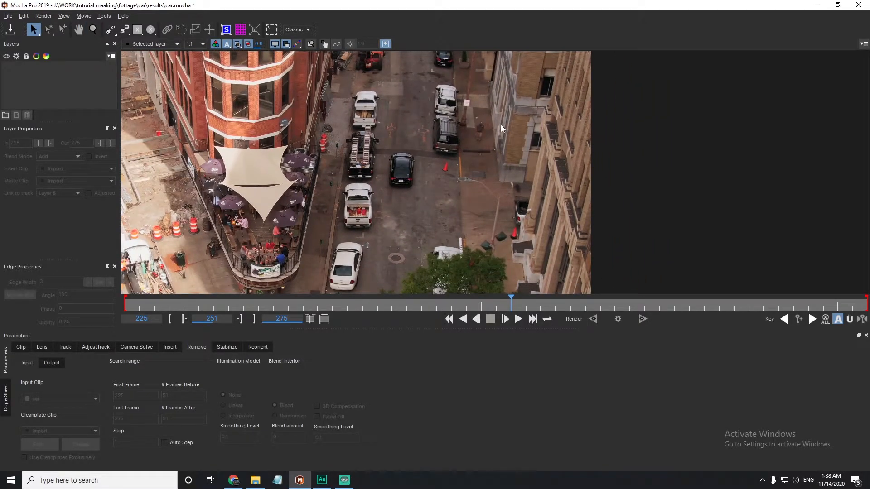
pyautogui.press('z')
pyautogui.scroll(2, 488, 136)
pyautogui.scroll(-2, 485, 139)
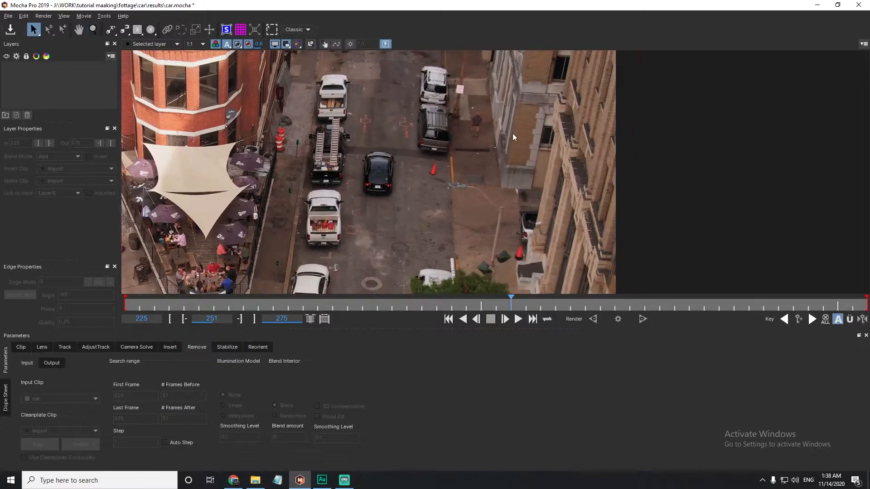
pyautogui.press('s')
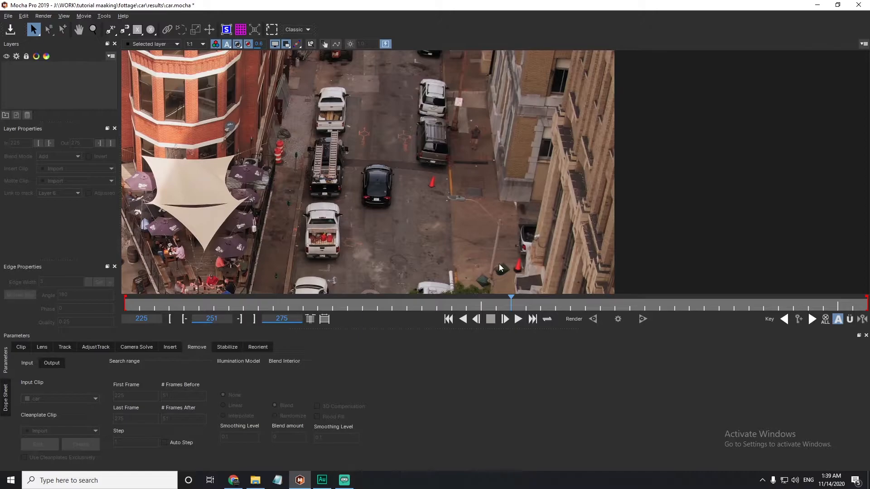
pyautogui.moveTo(499, 263); pyautogui.dragTo(503, 238)
# - Scrub the footage from frame 225 to frame 272 to examine the black car's movement, and return to the first frame
pyautogui.moveTo(148, 308); pyautogui.dragTo(114, 310)
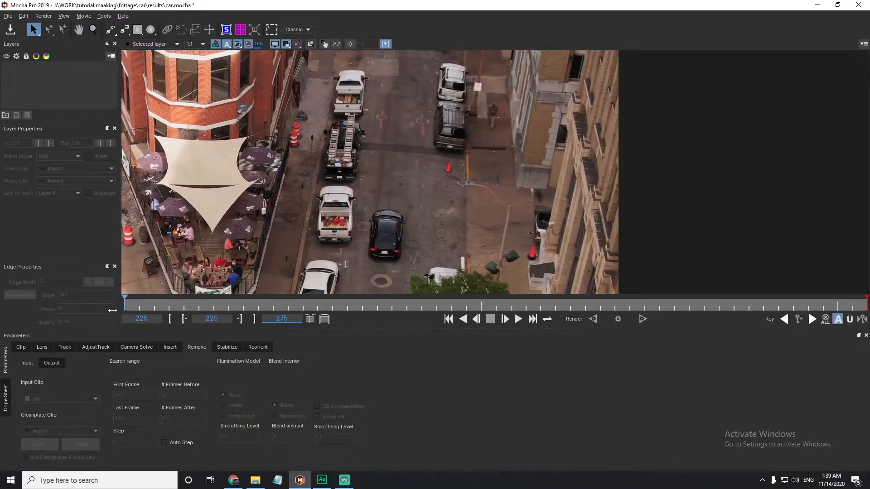
pyautogui.moveTo(751, 302); pyautogui.dragTo(823, 303)
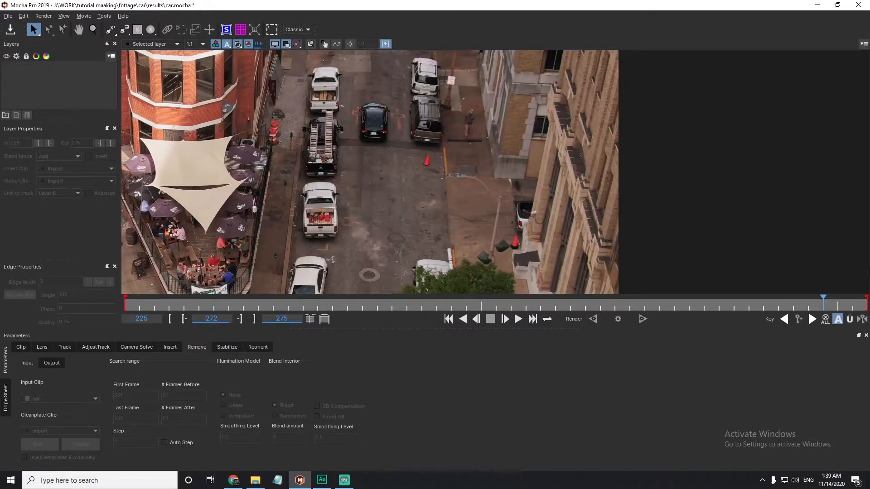
pyautogui.press('Home')
# - Zoom in on the pedestrian on the sidewalk at frame 225 and scrub to frame 275 to examine their movement
pyautogui.press('z')
pyautogui.moveTo(546, 146); pyautogui.dragTo(572, 146)
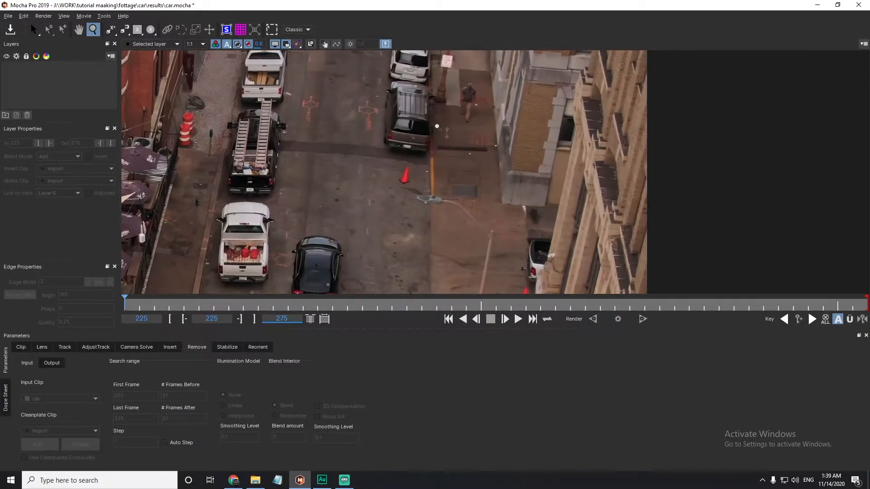
pyautogui.press('x')
pyautogui.moveTo(507, 85); pyautogui.dragTo(511, 129)
pyautogui.press('s')
pyautogui.press('z')
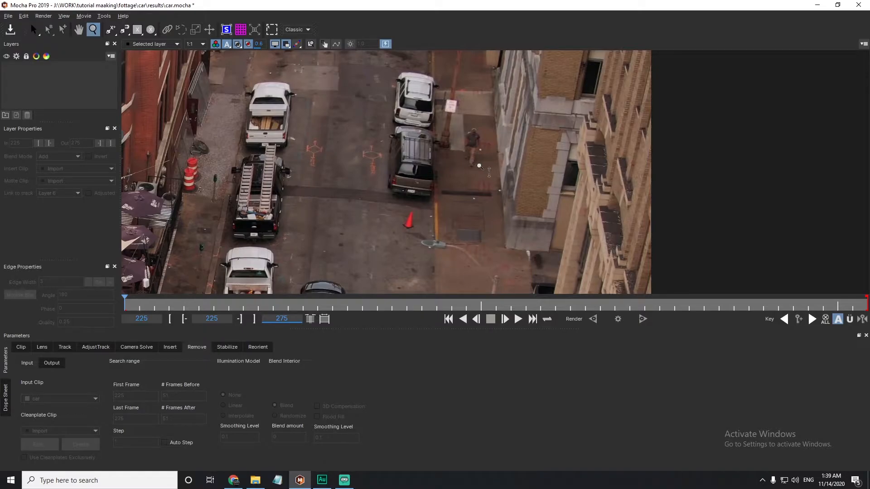
pyautogui.moveTo(479, 164); pyautogui.dragTo(465, 160)
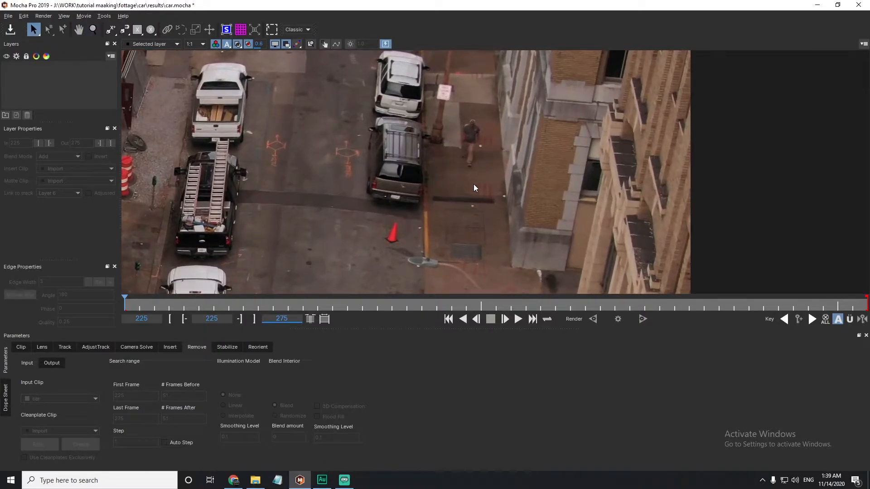
pyautogui.moveTo(853, 306); pyautogui.dragTo(866, 289)
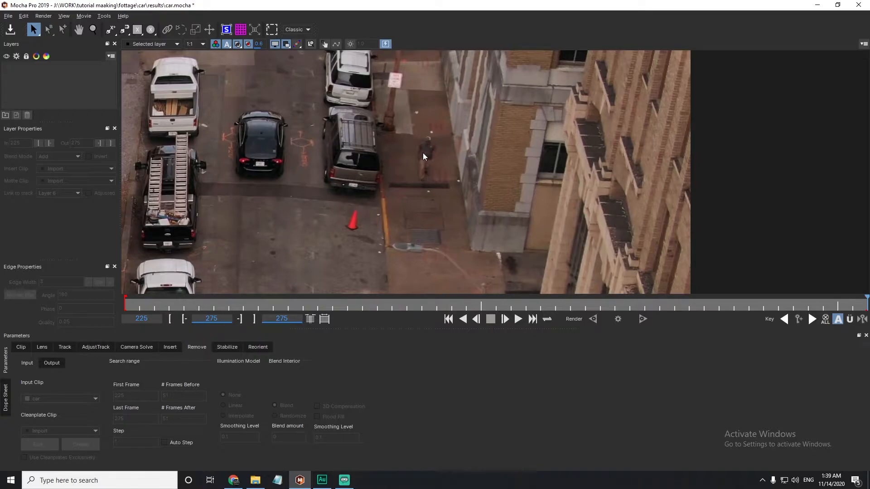
# - Return to frame 225 and examine the pedestrian and the surrounding sidewalk up close
pyautogui.moveTo(449, 164); pyautogui.dragTo(466, 173)
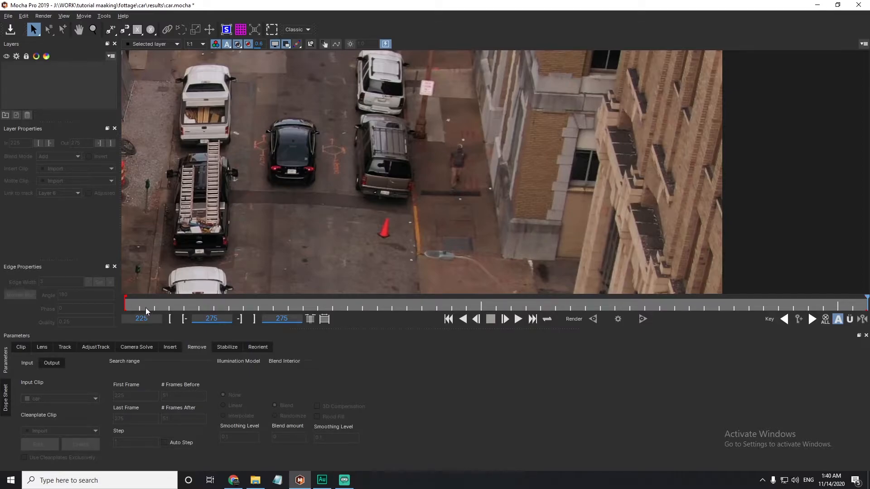
pyautogui.moveTo(213, 306); pyautogui.dragTo(56, 308)
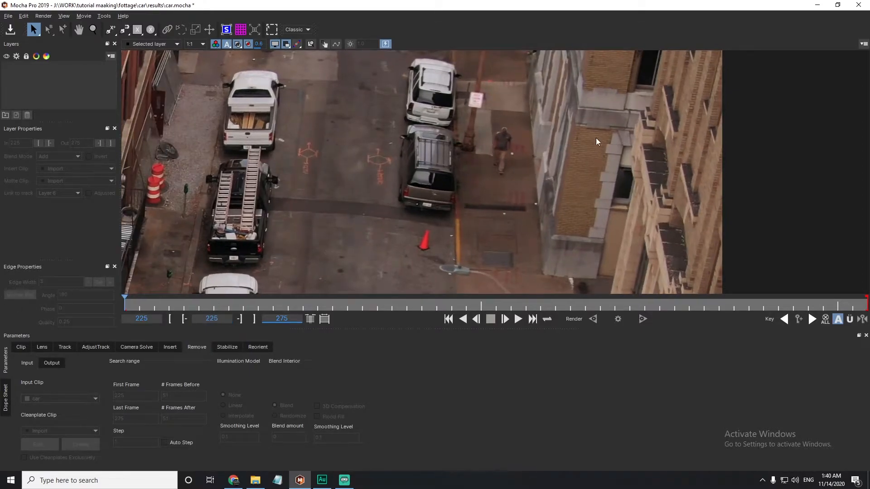
pyautogui.press('z')
pyautogui.moveTo(558, 146); pyautogui.dragTo(559, 164)
pyautogui.press('z')
pyautogui.moveTo(564, 112); pyautogui.dragTo(567, 168)
pyautogui.press('x')
pyautogui.press('s')
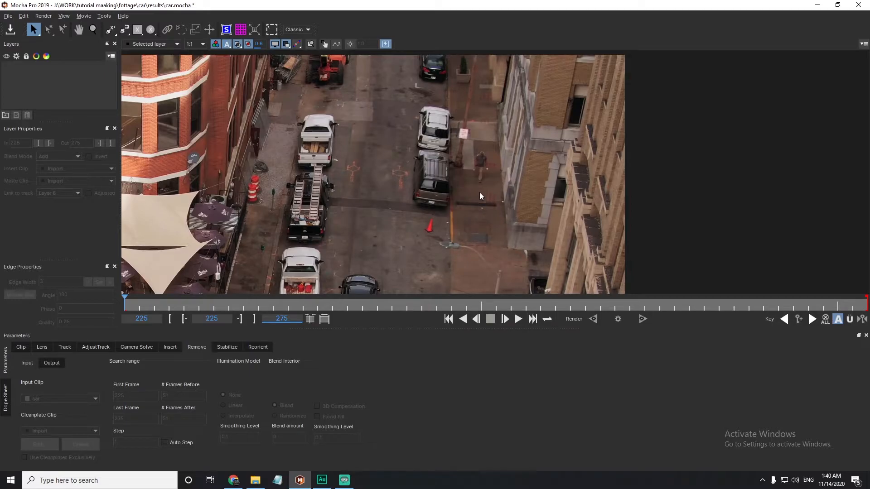
pyautogui.press('z')
pyautogui.moveTo(488, 176); pyautogui.dragTo(489, 191)
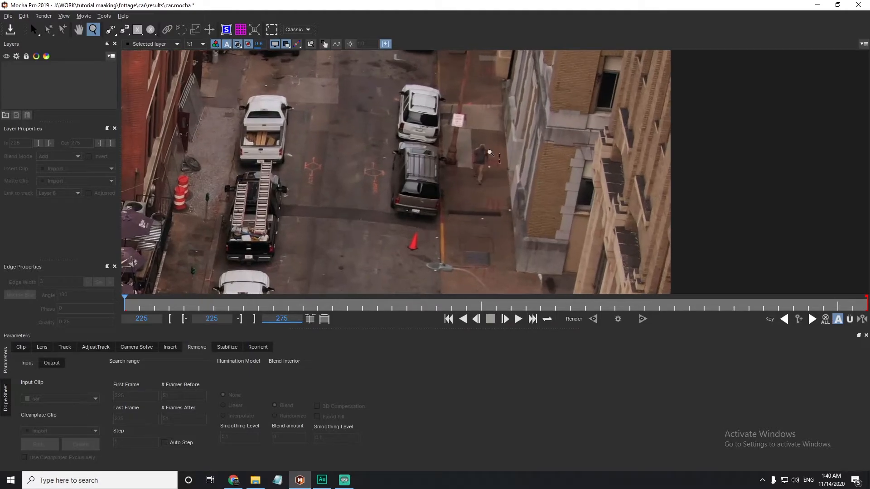
pyautogui.press('s')
pyautogui.press('z')
pyautogui.moveTo(461, 183)
pyautogui.mouseDown()
pyautogui.moveTo(505, 136)
pyautogui.moveTo(466, 186)
pyautogui.mouseUp()
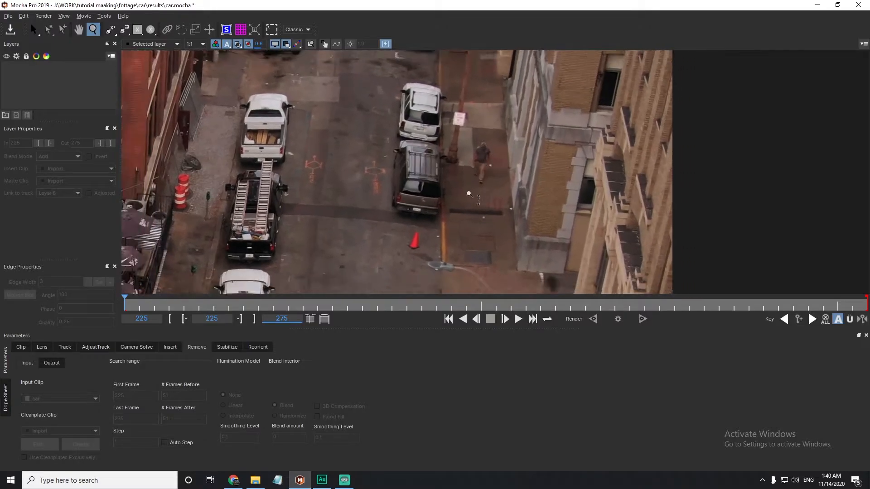
# - Scrub from frame 225 to frame 230 and back to examine the pedestrian's walking movement up close
pyautogui.moveTo(129, 304); pyautogui.dragTo(199, 305)
pyautogui.press('z')
pyautogui.moveTo(505, 165); pyautogui.dragTo(472, 170)
pyautogui.press('s')
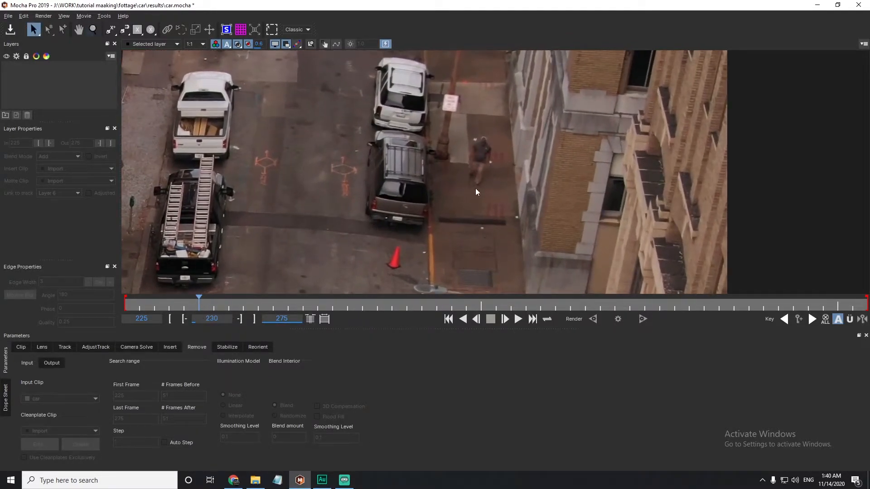
pyautogui.press('z')
pyautogui.press('s')
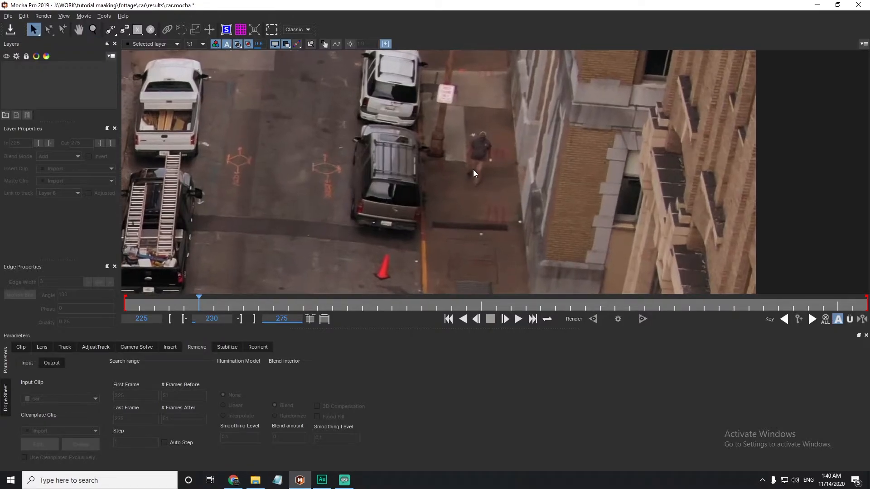
pyautogui.moveTo(198, 305); pyautogui.dragTo(125, 299)
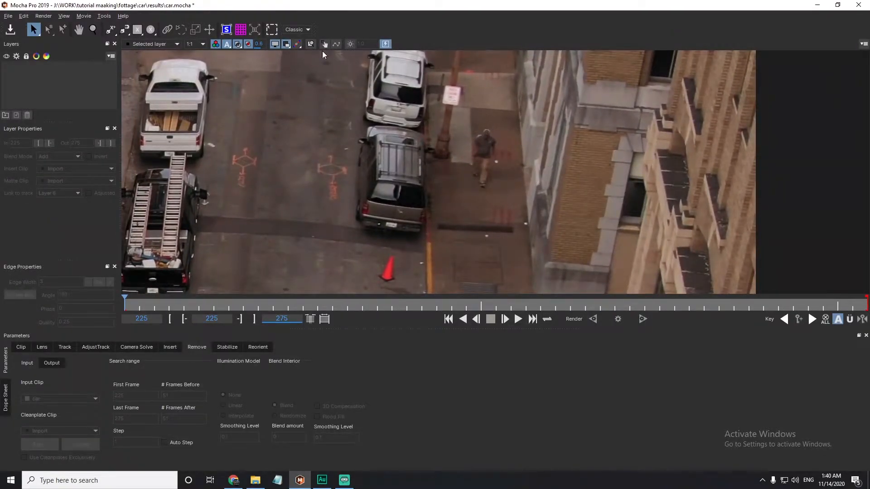
# - Draw a closed X-spline shape loosely around the pedestrian on the sidewalk at frame 225, and hide its matte fill
pyautogui.press('z')
pyautogui.moveTo(516, 104); pyautogui.dragTo(468, 181)
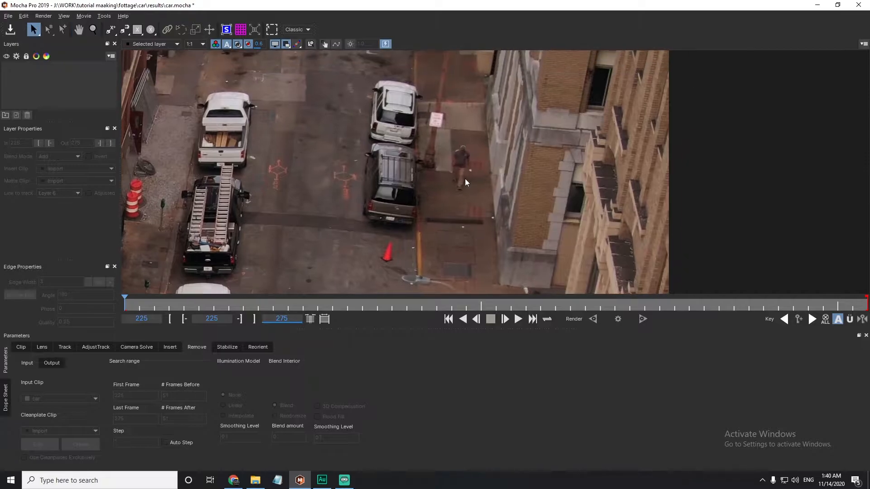
pyautogui.click(110, 30)
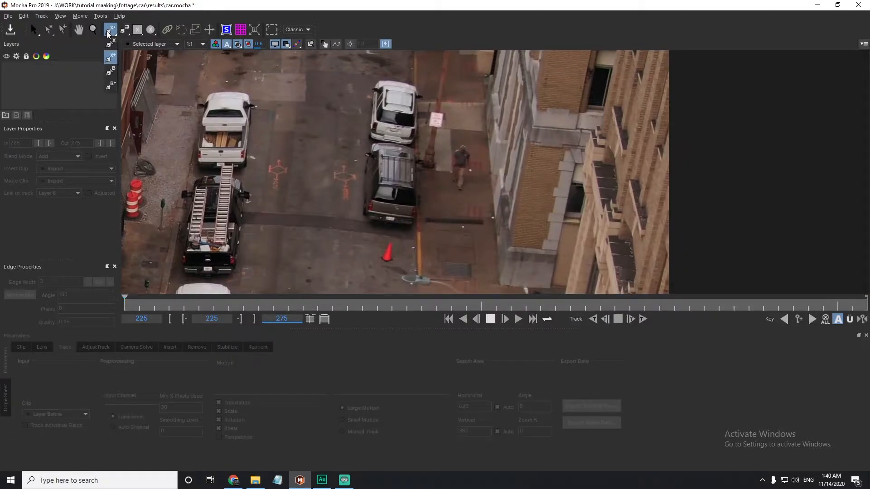
pyautogui.click(112, 44)
pyautogui.scroll(1, 438, 189)
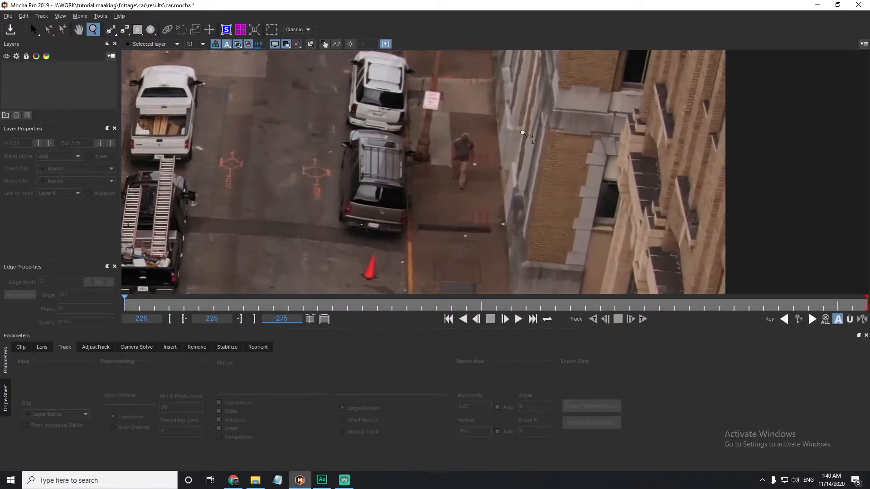
pyautogui.click(439, 189)
pyautogui.click(443, 148)
pyautogui.click(463, 120)
pyautogui.click(476, 133)
pyautogui.click(482, 150)
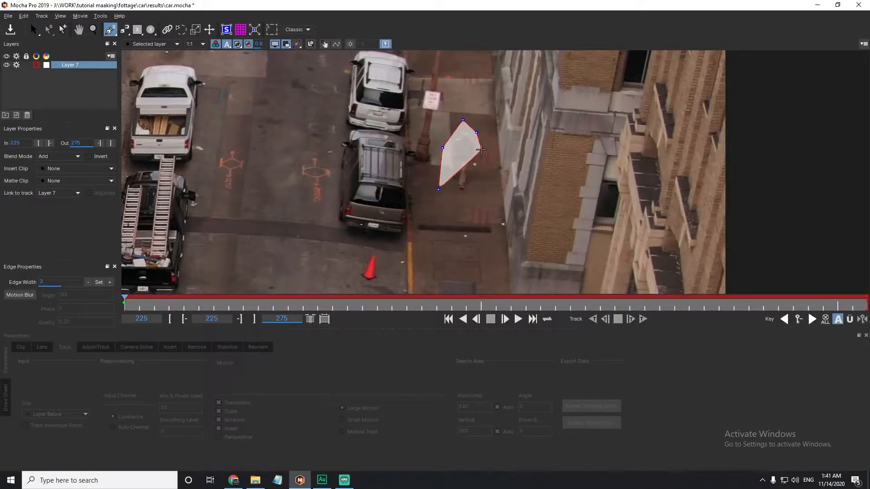
pyautogui.click(496, 168)
pyautogui.click(501, 183)
pyautogui.click(494, 202)
pyautogui.click(462, 206)
pyautogui.click(448, 201)
pyautogui.rightClick(442, 202)
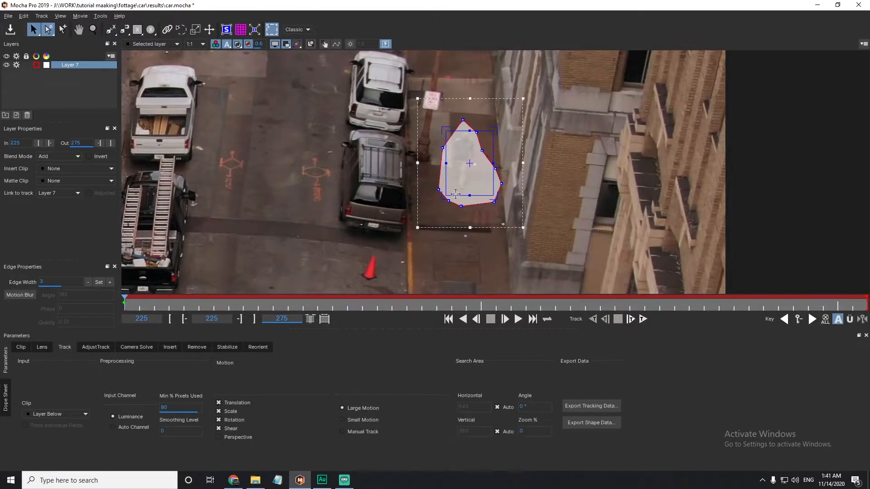
pyautogui.click(248, 44)
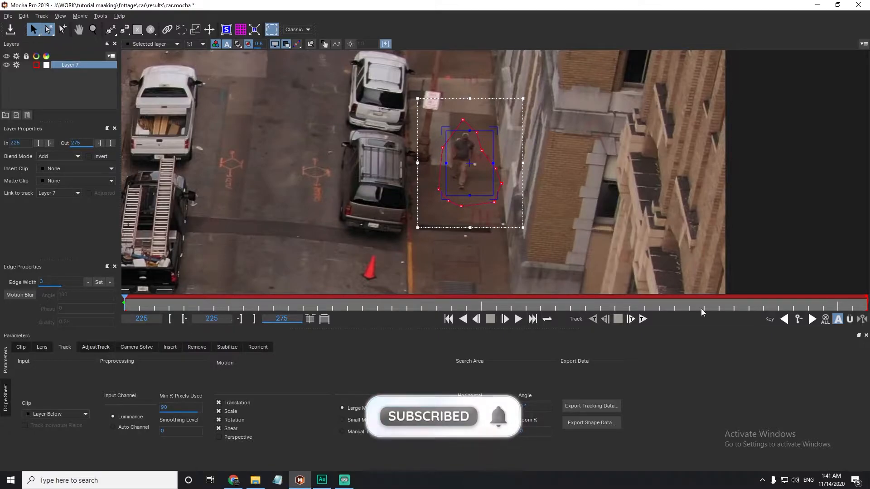
# - At frame 275, reposition the spline shape so that it surrounds the pedestrian
pyautogui.click(863, 306)
pyautogui.moveTo(471, 163); pyautogui.dragTo(429, 165)
pyautogui.hotkey('ctrl', 'z')
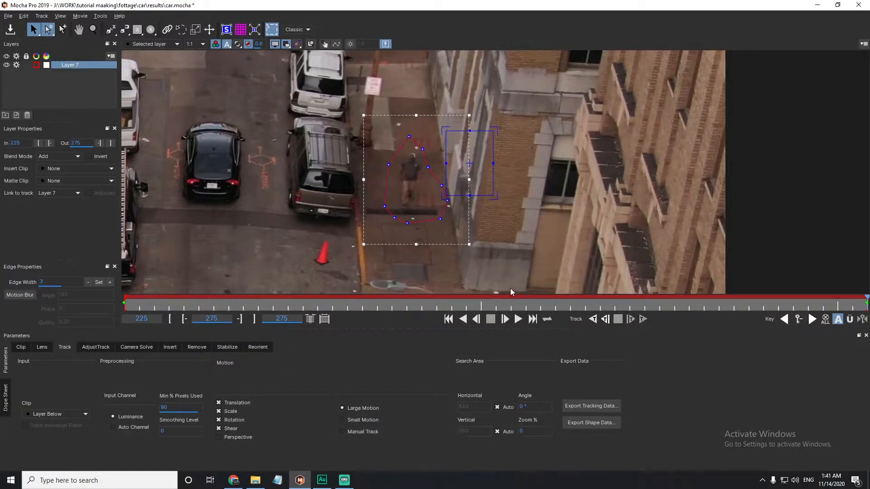
pyautogui.click(468, 210)
pyautogui.press('z')
pyautogui.moveTo(436, 210); pyautogui.dragTo(543, 113)
pyautogui.click(451, 205)
pyautogui.press('z')
pyautogui.moveTo(451, 203); pyautogui.dragTo(521, 104)
pyautogui.moveTo(461, 201); pyautogui.dragTo(430, 196)
pyautogui.moveTo(447, 237); pyautogui.dragTo(415, 243)
pyautogui.moveTo(432, 195); pyautogui.dragTo(445, 206)
pyautogui.click(423, 137)
# - At frame 248, move the spline over the pedestrian and adjust its upper control points to fit around the figure
pyautogui.moveTo(864, 305); pyautogui.dragTo(466, 308)
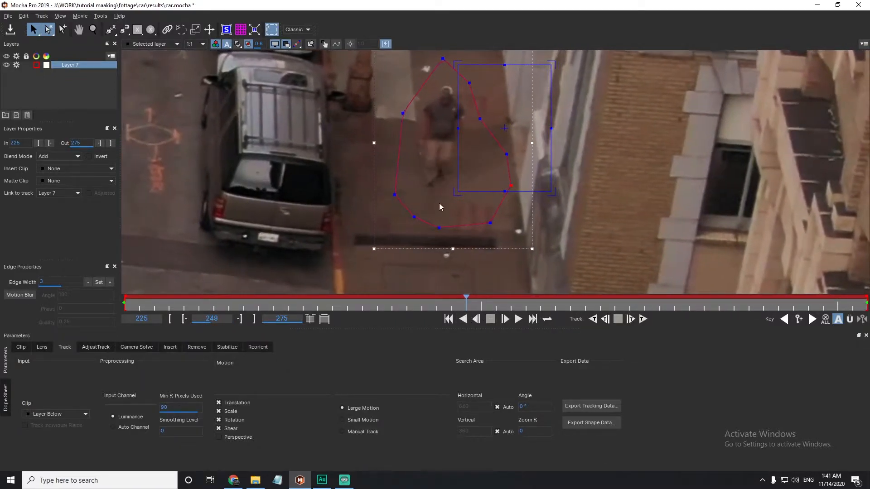
pyautogui.moveTo(489, 222); pyautogui.dragTo(483, 204)
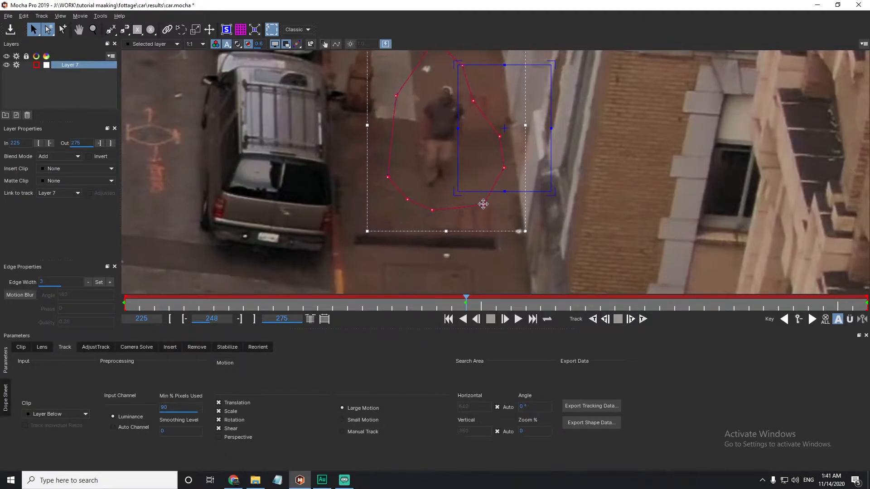
pyautogui.moveTo(500, 136); pyautogui.dragTo(511, 134)
pyautogui.click(484, 99)
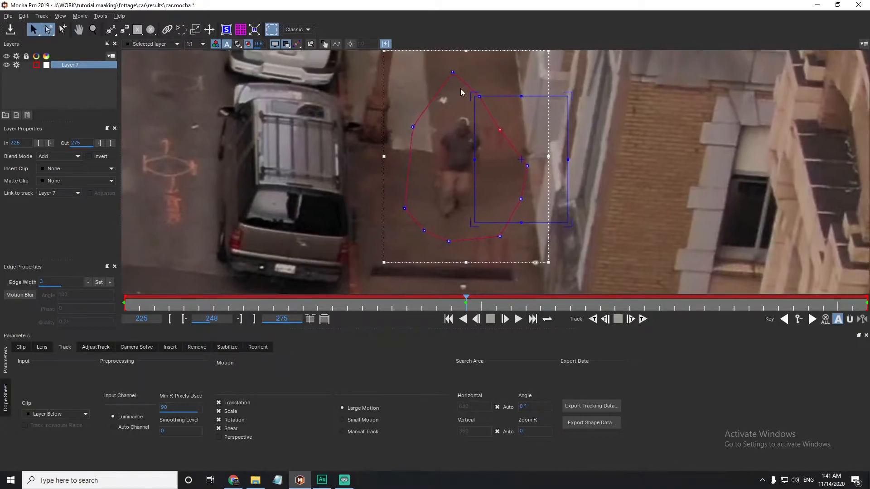
pyautogui.moveTo(452, 73); pyautogui.dragTo(481, 103)
pyautogui.moveTo(413, 127); pyautogui.dragTo(423, 131)
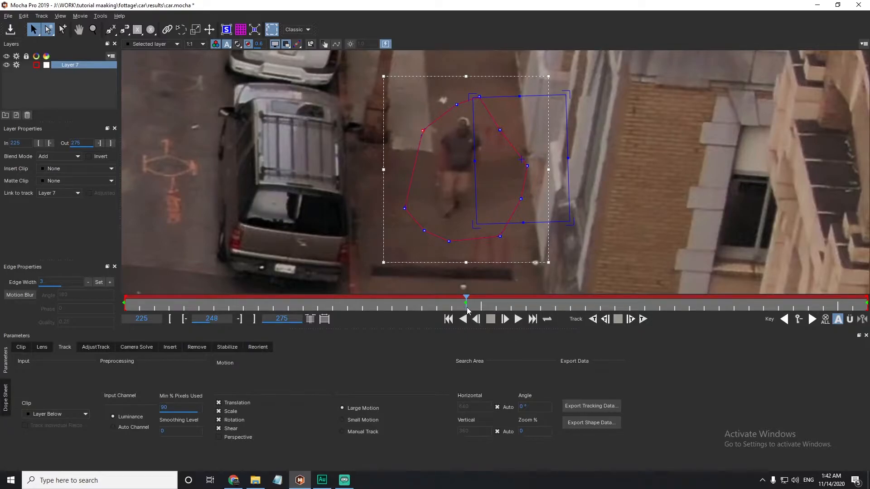
# - Scrub between frames 275 and 225 to check that the spline follows the pedestrian, and examine the sidewalk around it
pyautogui.moveTo(465, 305); pyautogui.dragTo(867, 300)
pyautogui.moveTo(680, 302); pyautogui.dragTo(119, 268)
pyautogui.press('z')
pyautogui.moveTo(681, 152); pyautogui.dragTo(624, 183)
pyautogui.click(716, 177)
pyautogui.press('x')
pyautogui.press('z')
pyautogui.moveTo(592, 155); pyautogui.dragTo(531, 219)
pyautogui.press('z')
pyautogui.moveTo(641, 169); pyautogui.dragTo(589, 114)
pyautogui.press('x')
pyautogui.press('z')
pyautogui.press('x')
pyautogui.moveTo(529, 237); pyautogui.dragTo(553, 220)
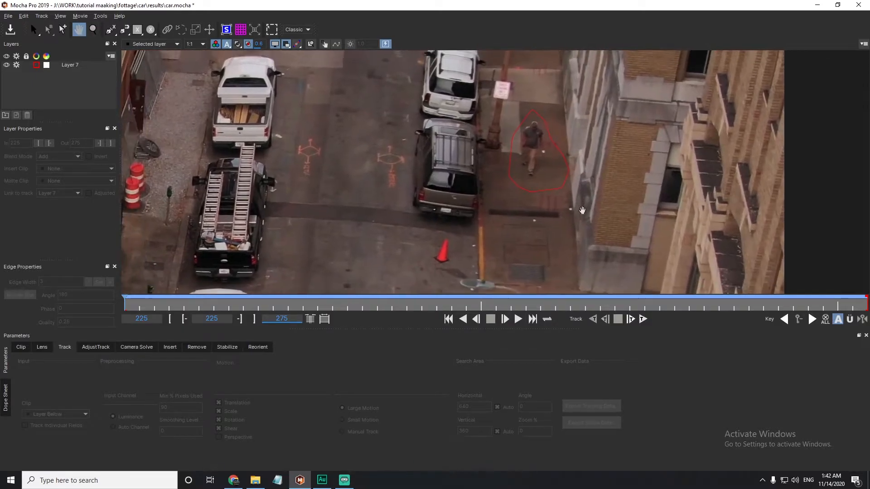
# - At frame 225, draw a larger X-spline shape over the sidewalk area enclosing the pedestrian's shape
pyautogui.click(111, 29)
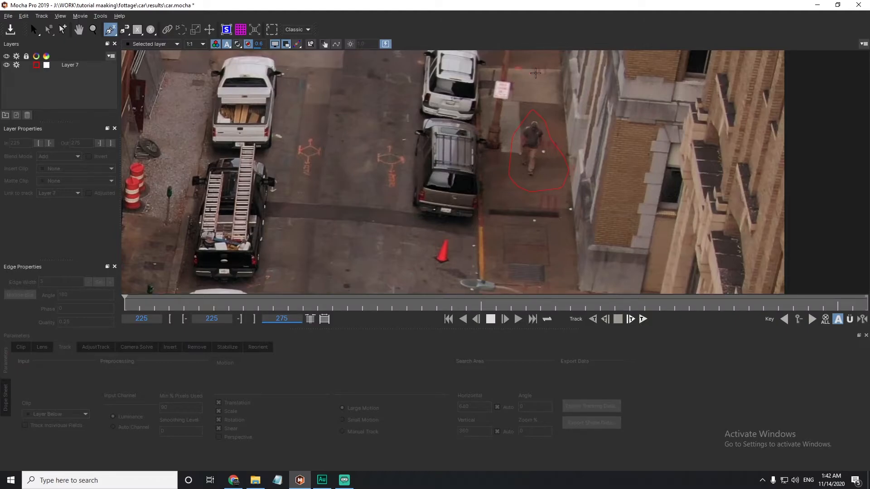
pyautogui.scroll(-2, 594, 113)
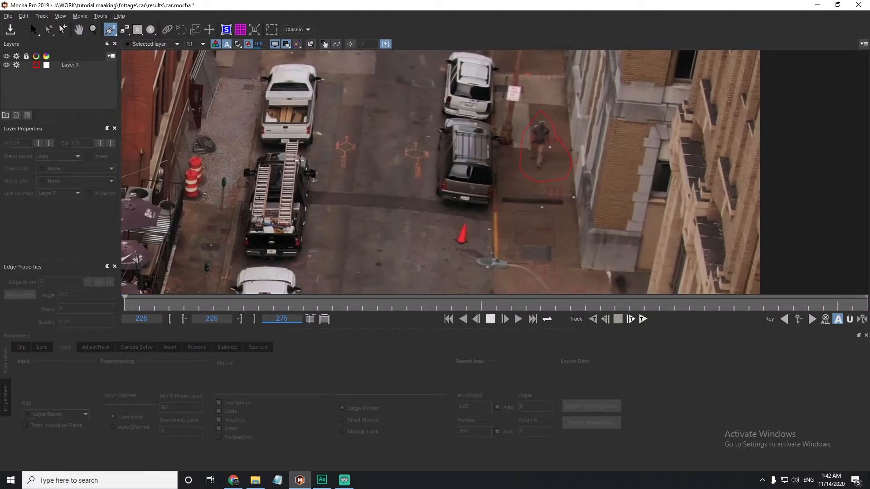
pyautogui.press('z')
pyautogui.moveTo(659, 156); pyautogui.dragTo(544, 149)
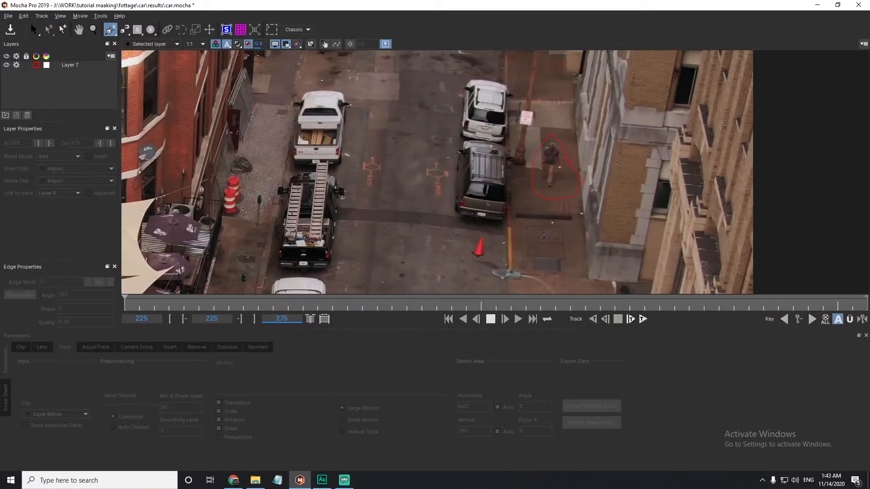
pyautogui.click(46, 31)
pyautogui.moveTo(146, 308); pyautogui.dragTo(125, 312)
pyautogui.click(108, 30)
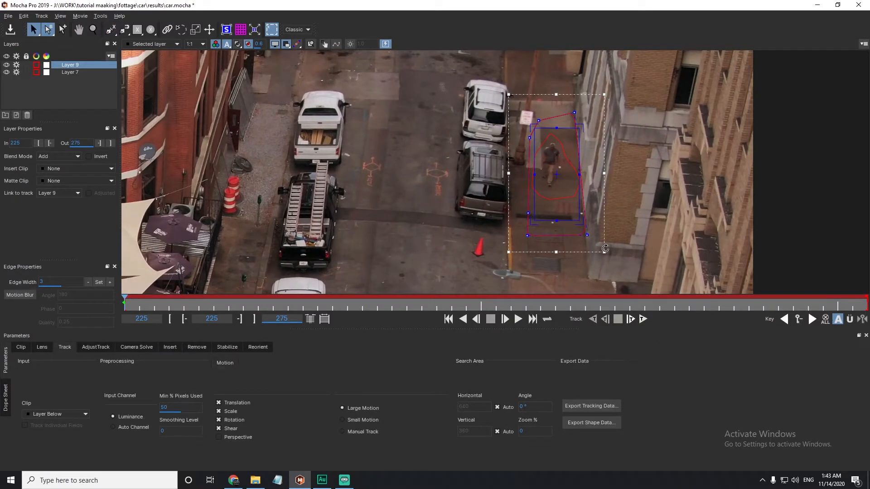
# - Adjust the corners and sides of the larger shape's planar surface to the sidewalk's perspective, and hide the surface
pyautogui.press('z')
pyautogui.click(607, 233)
pyautogui.moveTo(606, 233); pyautogui.dragTo(645, 207)
pyautogui.press('x')
pyautogui.press('z')
pyautogui.moveTo(567, 183); pyautogui.dragTo(557, 240)
pyautogui.moveTo(548, 95); pyautogui.dragTo(534, 95)
pyautogui.moveTo(470, 94); pyautogui.dragTo(472, 92)
pyautogui.moveTo(548, 256); pyautogui.dragTo(551, 259)
pyautogui.moveTo(471, 256); pyautogui.dragTo(485, 256)
pyautogui.moveTo(471, 91); pyautogui.dragTo(480, 92)
pyautogui.moveTo(482, 165); pyautogui.dragTo(446, 162)
pyautogui.moveTo(542, 170); pyautogui.dragTo(576, 172)
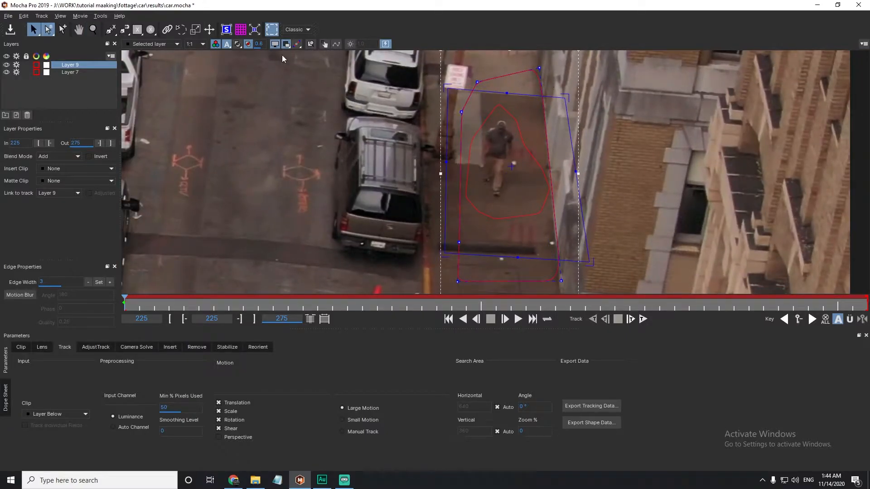
pyautogui.click(227, 31)
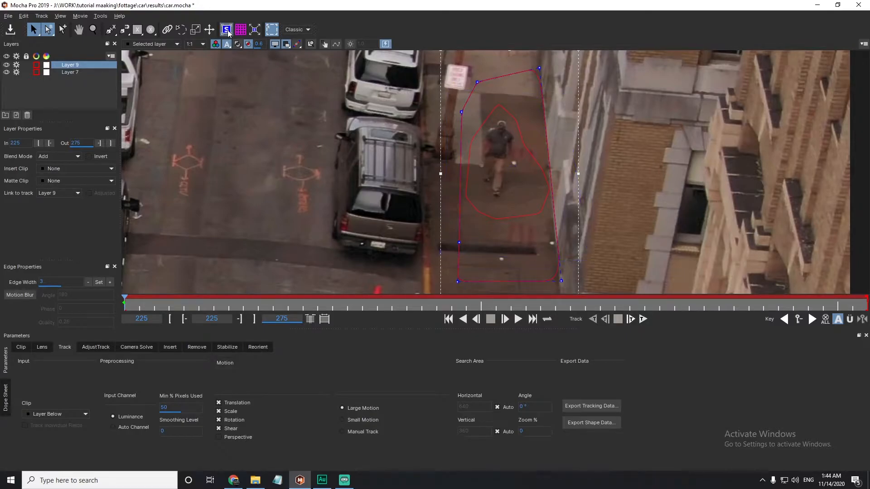
# - Rename the pedestrian's Layer 7 as man and the sidewalk's Layer 9 as bg
pyautogui.press('z')
pyautogui.moveTo(753, 183); pyautogui.dragTo(594, 187)
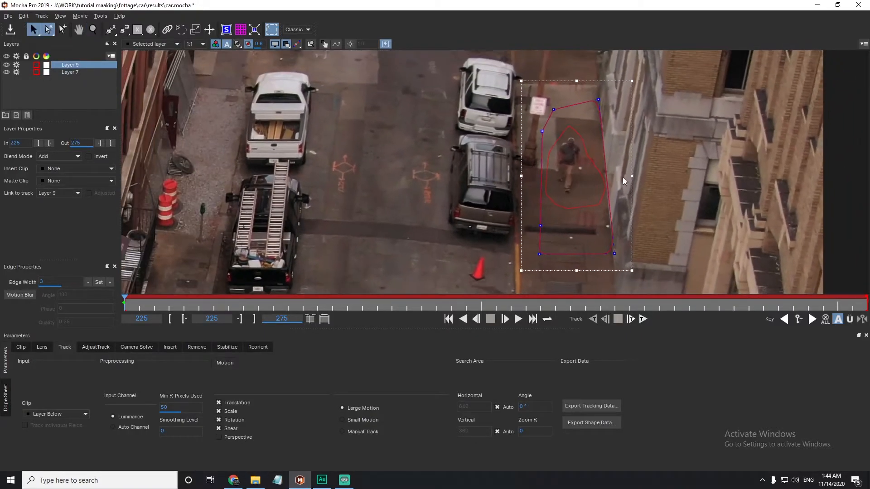
pyautogui.click(75, 72)
pyautogui.doubleClick(76, 72)
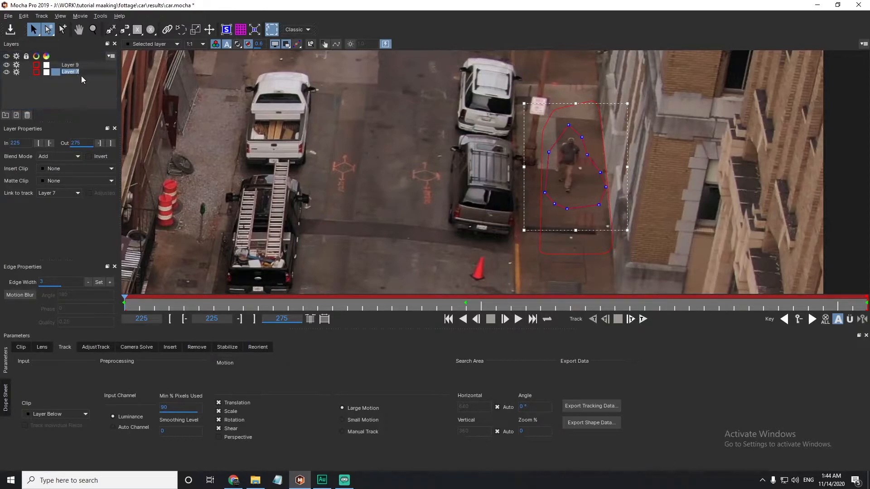
pyautogui.press('Return')
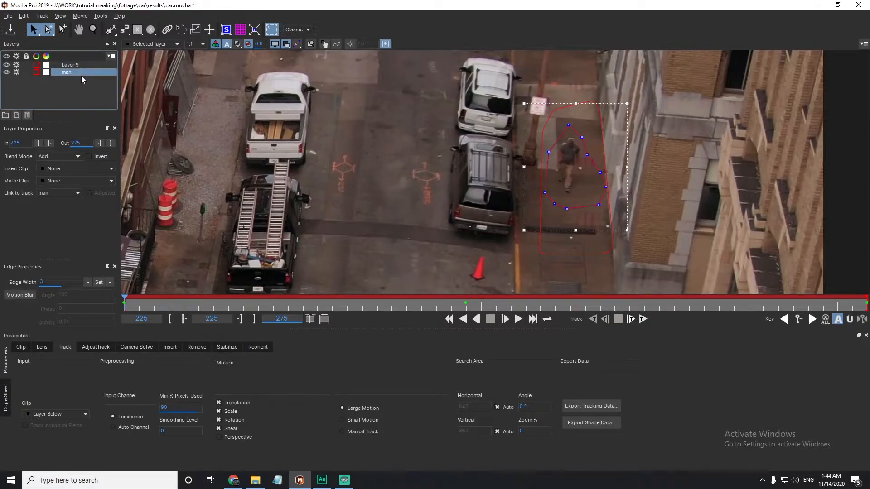
pyautogui.doubleClick(61, 64)
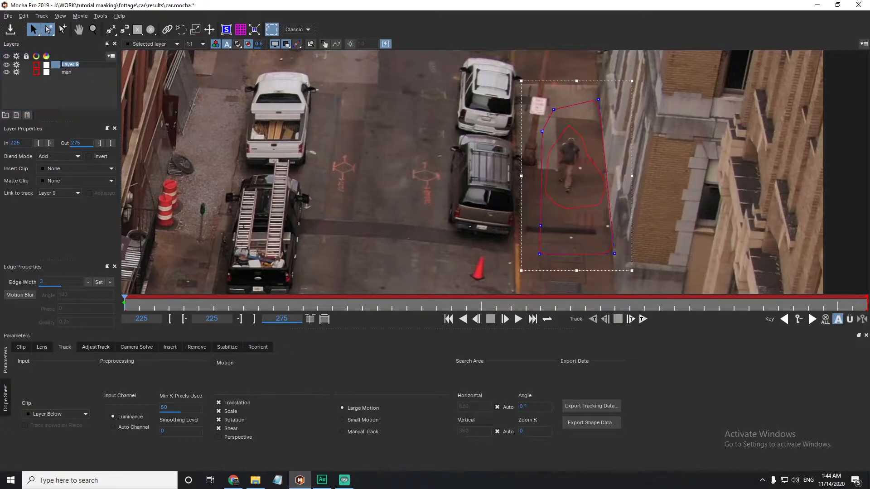
pyautogui.write('bg')
pyautogui.press('Return')
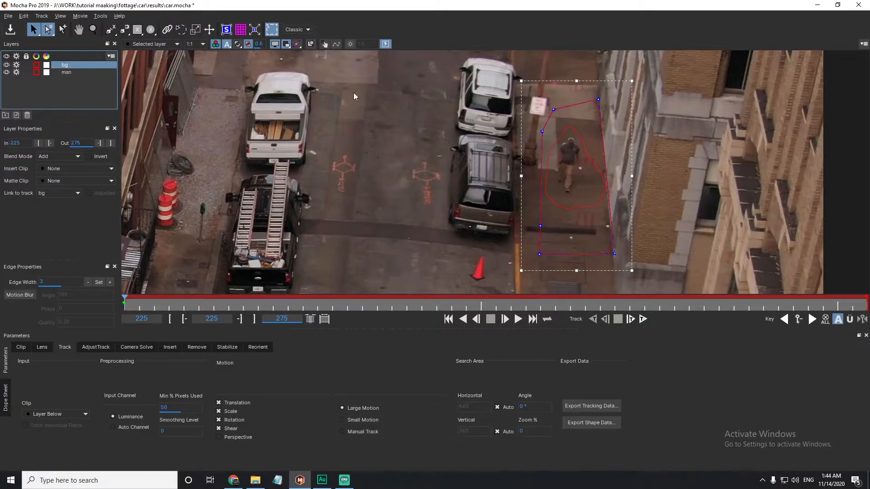
# - Show the matte fill of the bg layer's shape in the viewer
pyautogui.scroll(3, 578, 170)
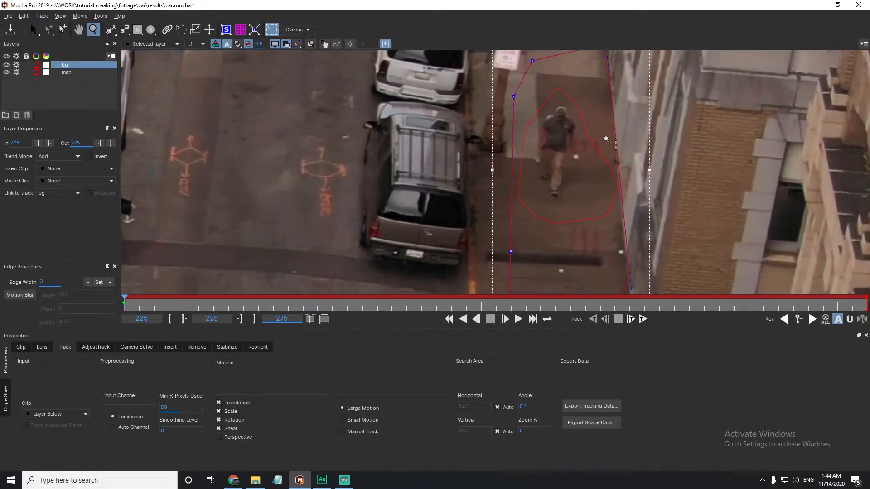
pyautogui.scroll(-2, 593, 96)
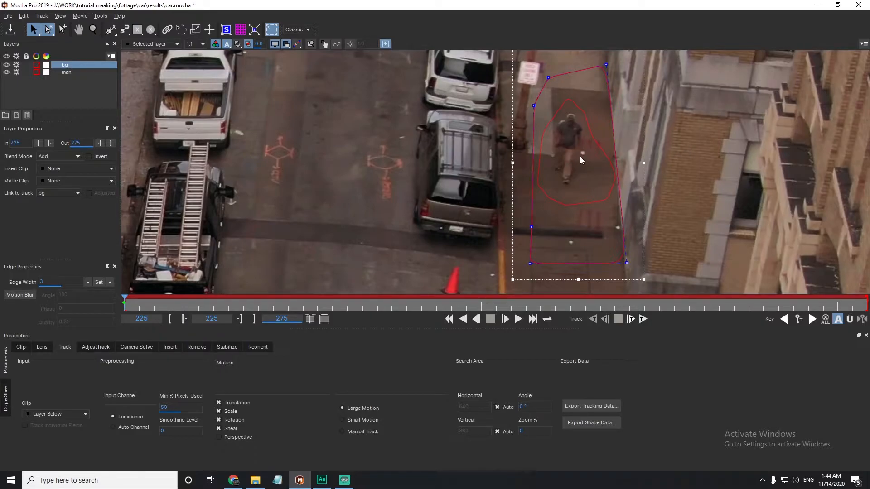
pyautogui.click(239, 44)
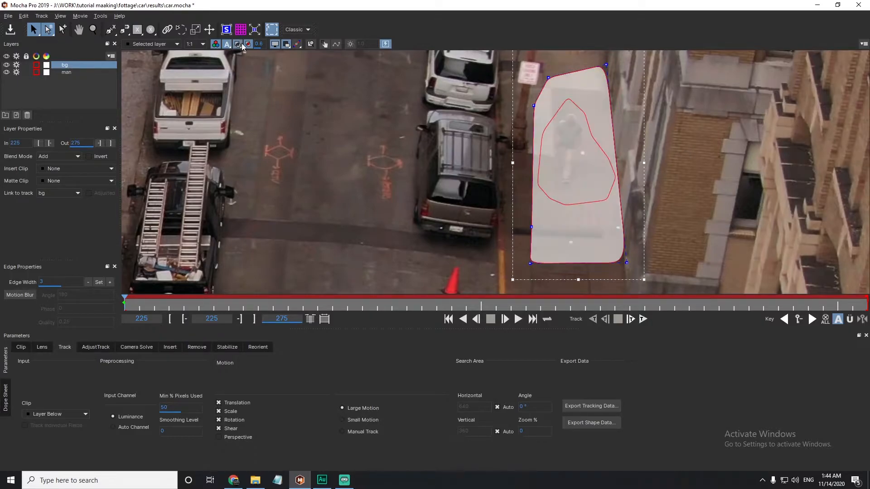
pyautogui.press('z')
pyautogui.moveTo(533, 104); pyautogui.dragTo(489, 154)
pyautogui.press('s')
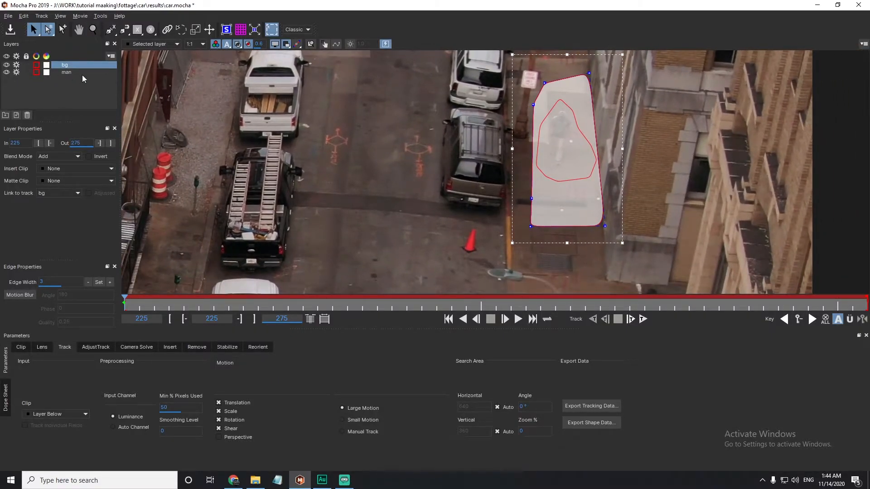
# - Move the bg layer below the man layer in the layer stack
pyautogui.moveTo(63, 65); pyautogui.dragTo(60, 81)
pyautogui.press('z')
pyautogui.moveTo(656, 162); pyautogui.dragTo(702, 116)
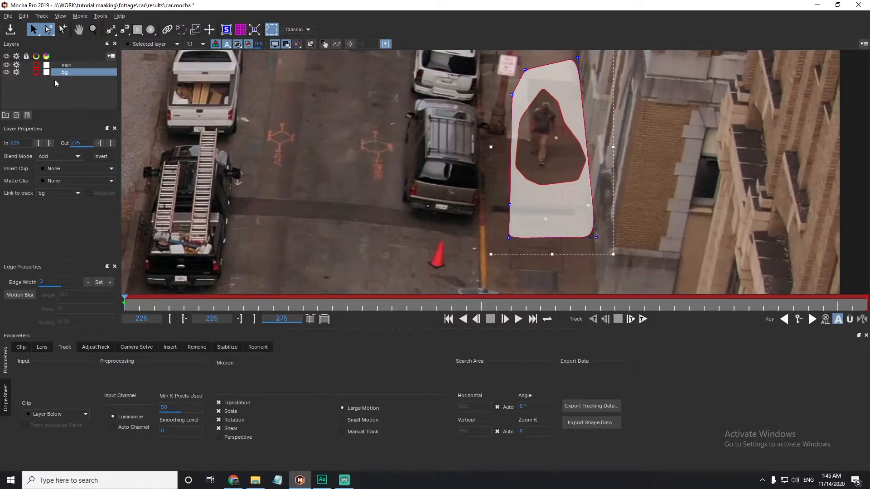
# - Hide the matte fill and track the bg layer forward from frame 225 to the end of the clip
pyautogui.click(238, 44)
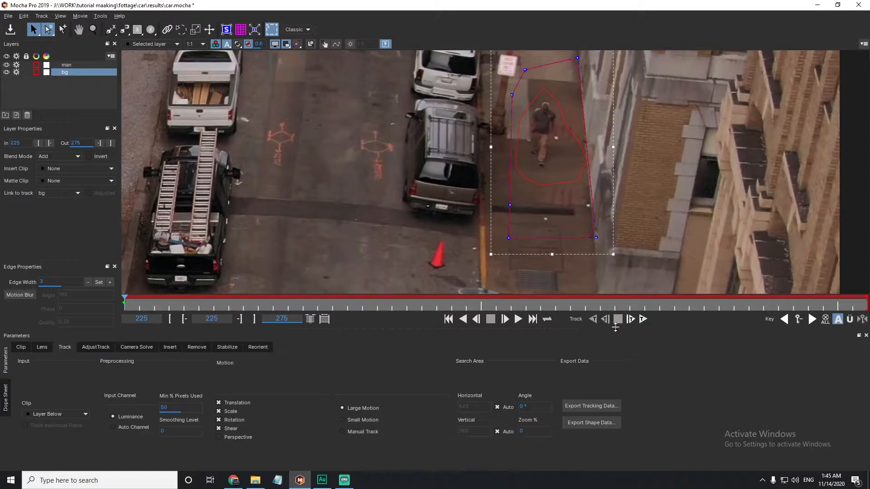
pyautogui.moveTo(688, 186); pyautogui.dragTo(648, 231)
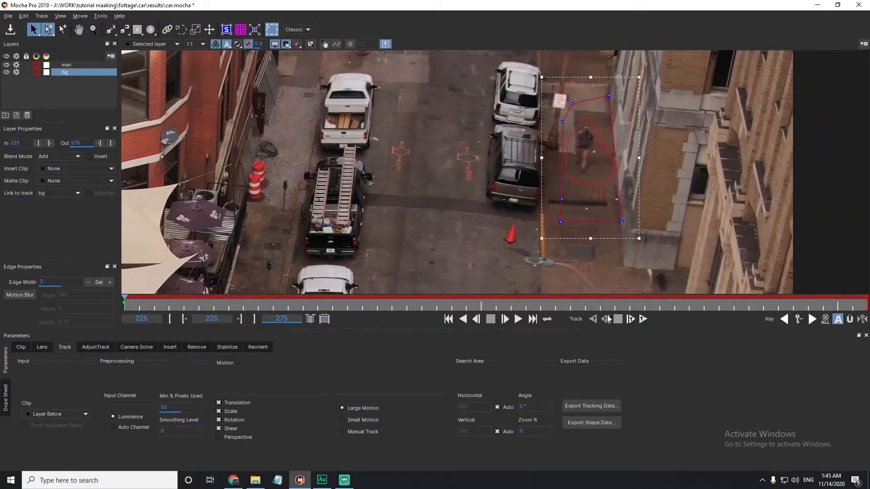
pyautogui.click(646, 322)
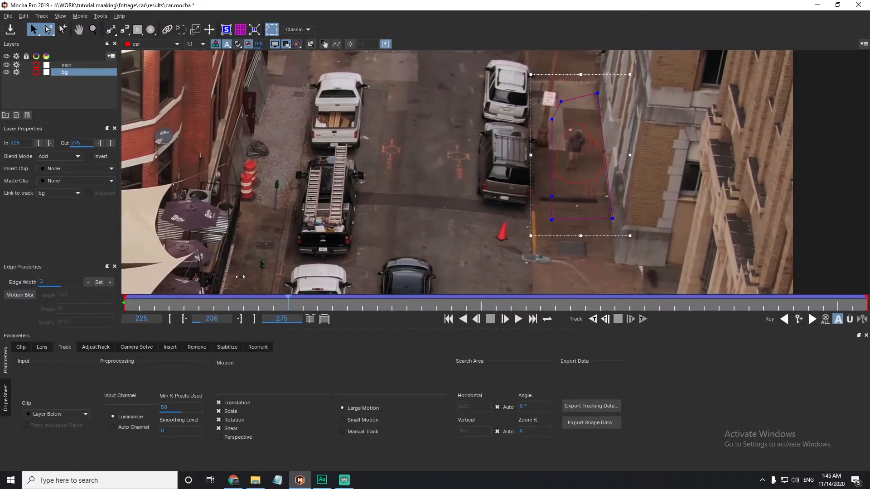
# - Check the bg track across the frames with the planar surface and grid shown, and hide both overlays
pyautogui.moveTo(240, 277)
pyautogui.mouseDown()
pyautogui.moveTo(143, 271)
pyautogui.moveTo(666, 277)
pyautogui.moveTo(253, 288)
pyautogui.mouseUp()
pyautogui.click(230, 29)
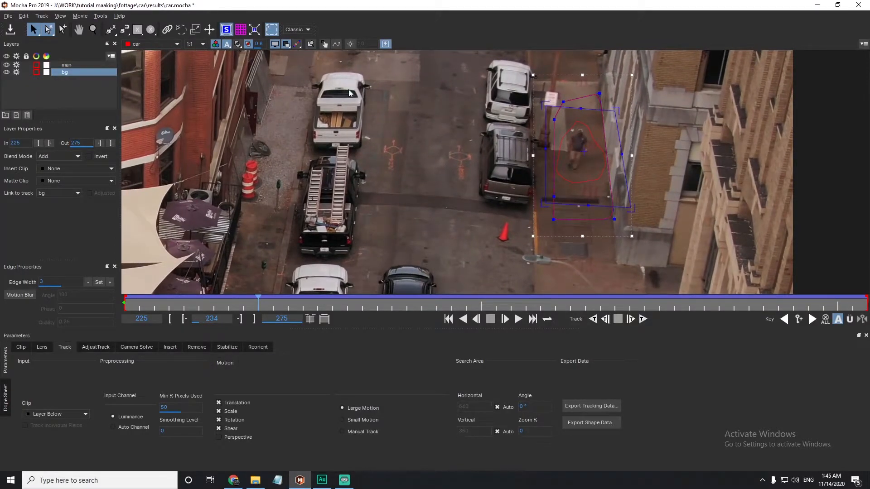
pyautogui.click(241, 29)
pyautogui.moveTo(479, 220); pyautogui.dragTo(66, 272)
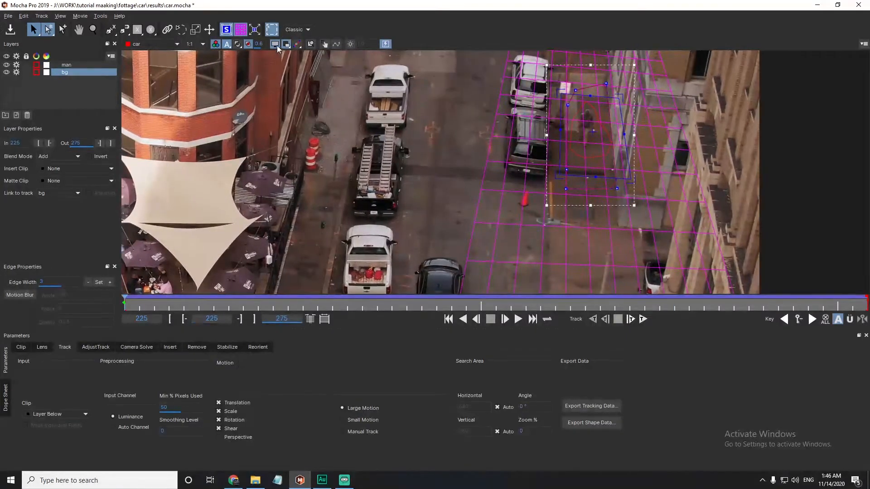
pyautogui.click(239, 33)
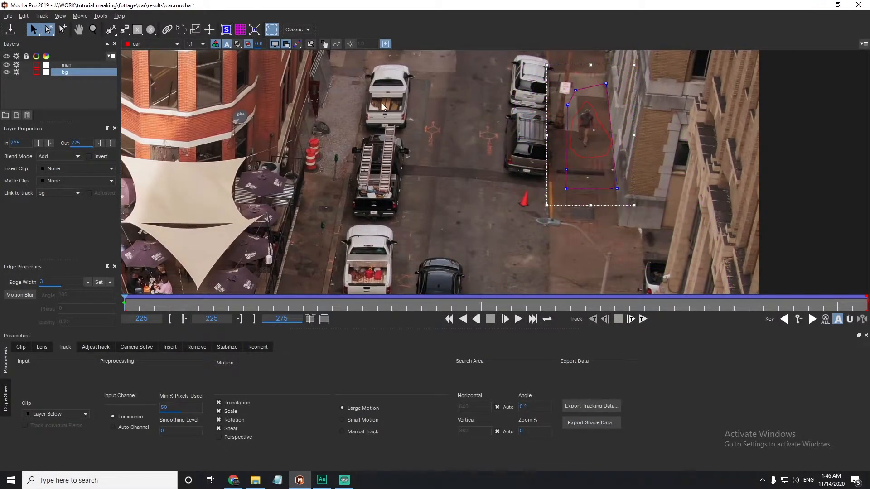
# - Open the Remove module and select the man layer as the object for removal
pyautogui.press('z')
pyautogui.moveTo(661, 135); pyautogui.dragTo(579, 174)
pyautogui.press('x')
pyautogui.scroll(-1, 627, 156)
pyautogui.press('s')
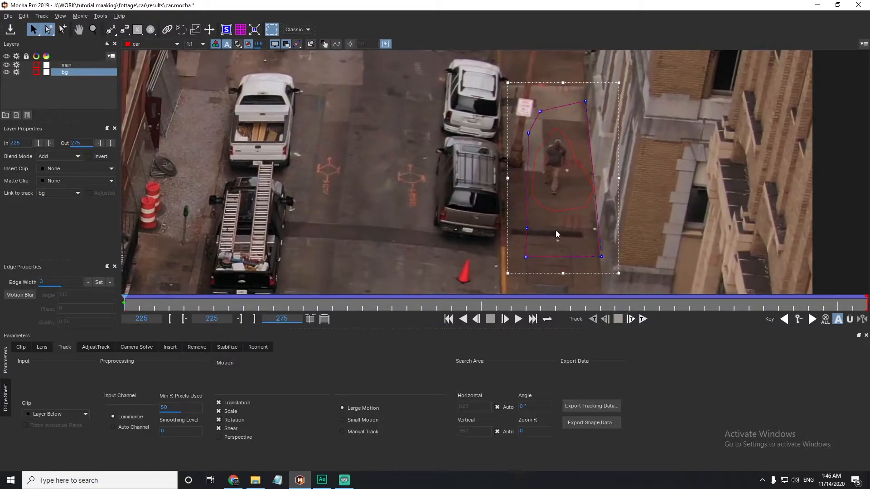
pyautogui.click(196, 347)
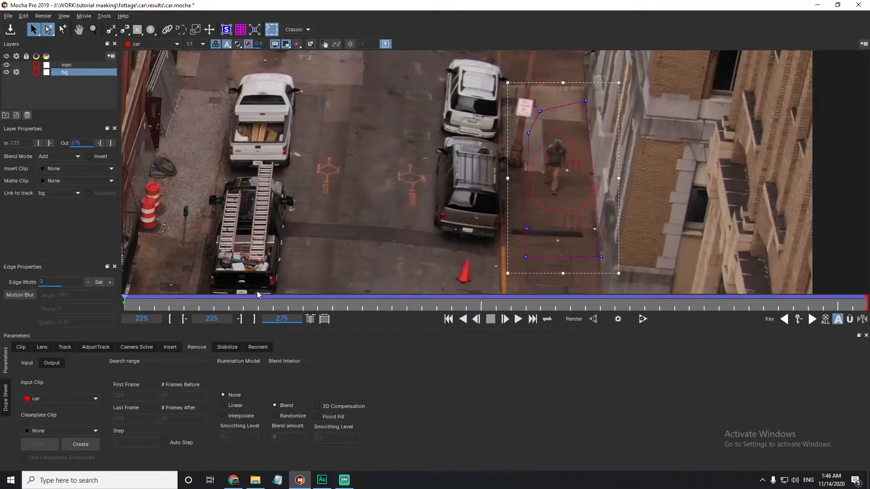
pyautogui.click(68, 64)
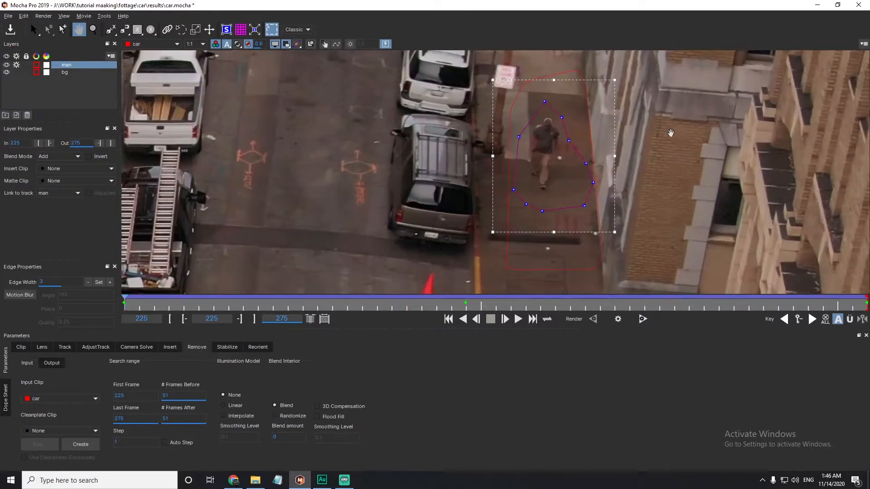
pyautogui.moveTo(671, 132); pyautogui.dragTo(341, 231)
pyautogui.press('z')
pyautogui.press('x')
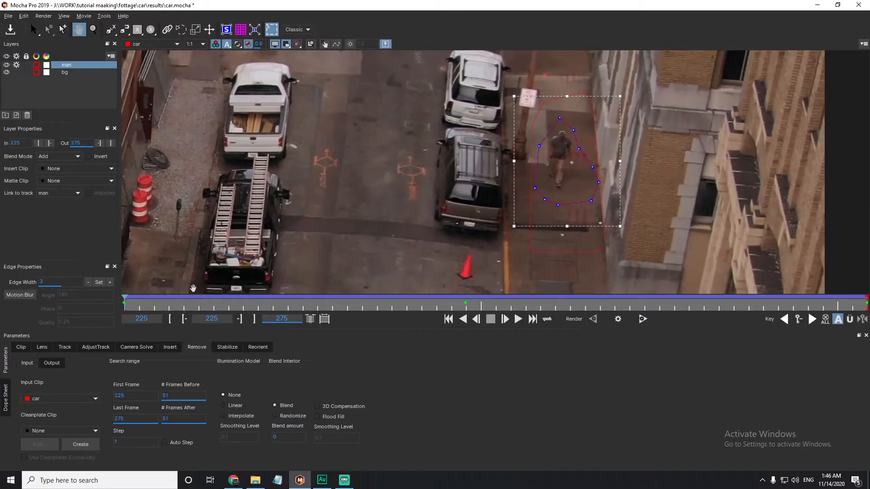
# - Go to frame 237 and render the man layer's removal on that single frame
pyautogui.moveTo(167, 303); pyautogui.dragTo(304, 311)
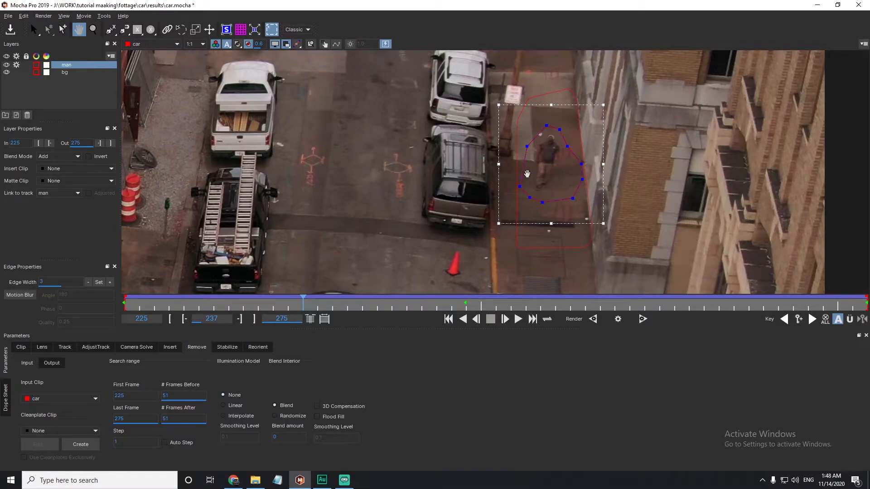
pyautogui.click(236, 407)
pyautogui.click(583, 164)
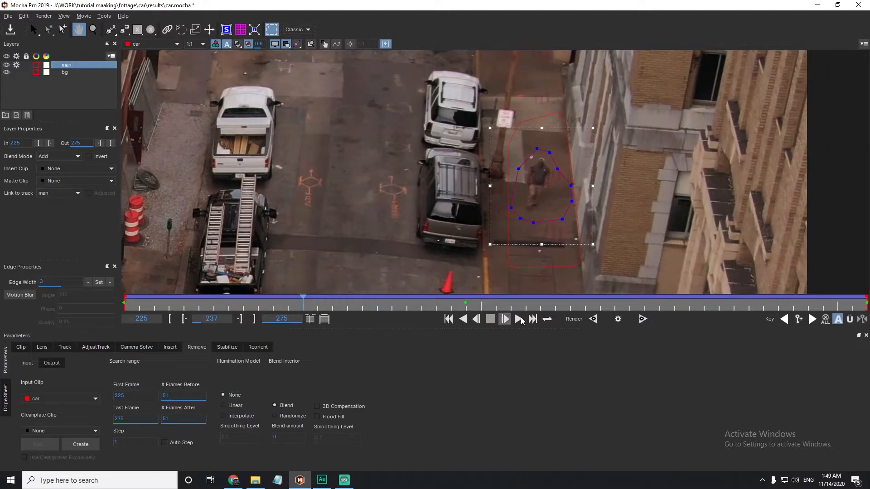
pyautogui.click(623, 321)
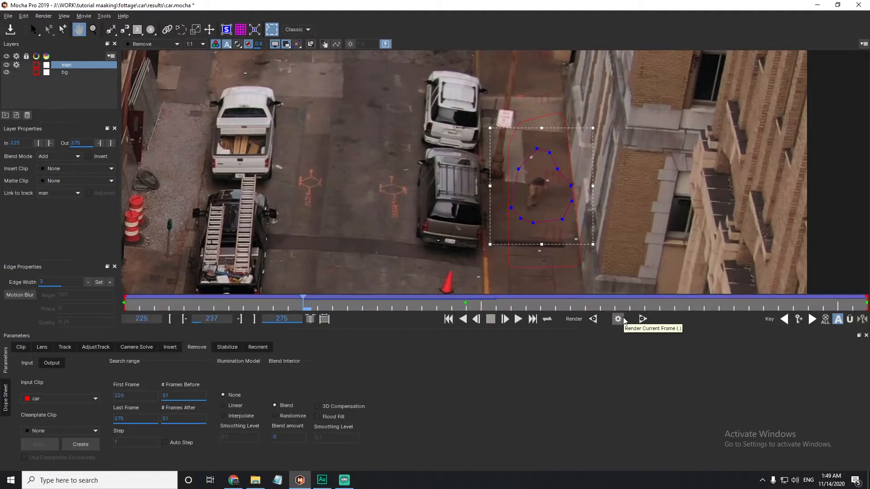
# - Examine the rendered removal of the pedestrian on frame 237 with the Remove clip shown in the viewer
pyautogui.scroll(2, 547, 172)
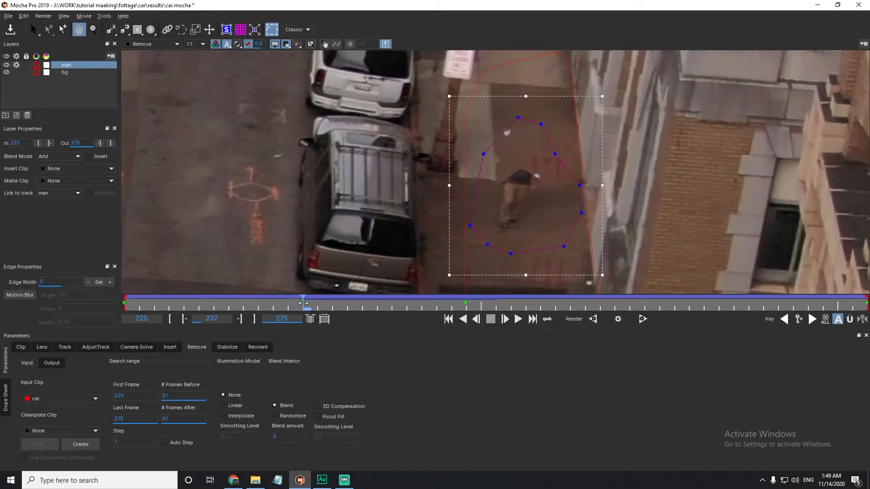
pyautogui.click(165, 44)
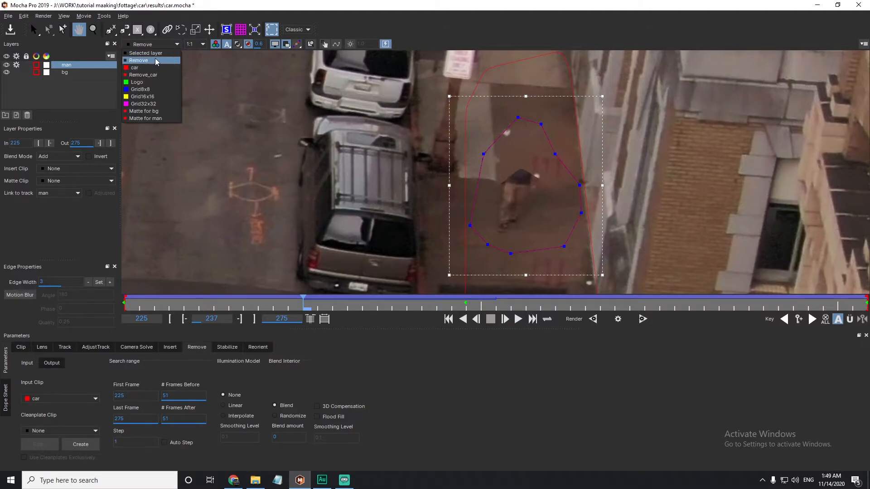
pyautogui.click(158, 60)
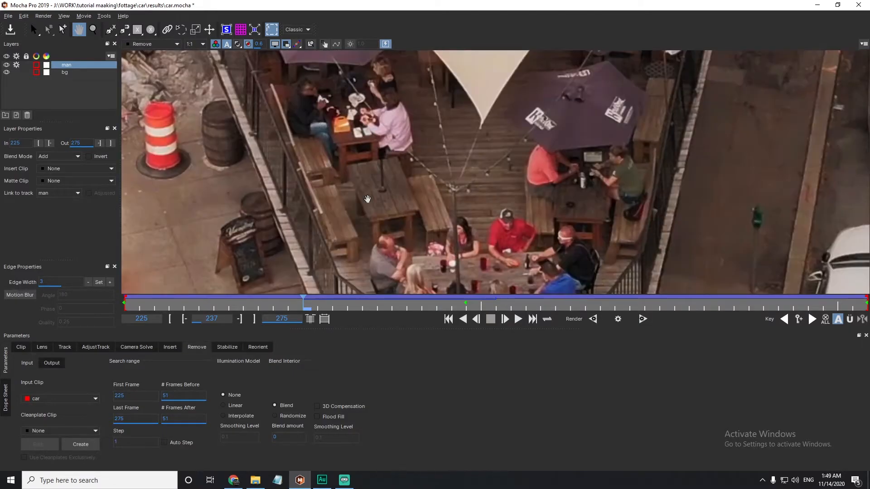
pyautogui.moveTo(434, 230); pyautogui.dragTo(435, 252)
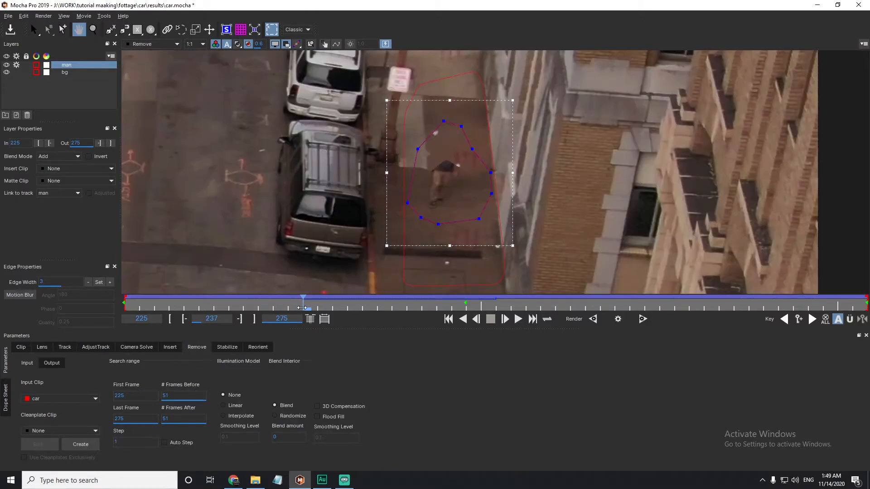
# - Render the man layer's removal on the single frames 225 and 232
pyautogui.moveTo(302, 305); pyautogui.dragTo(126, 297)
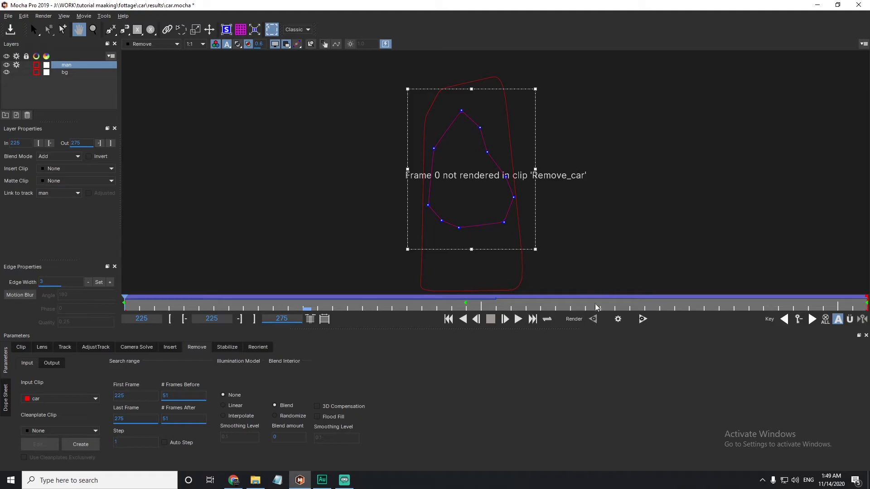
pyautogui.click(622, 320)
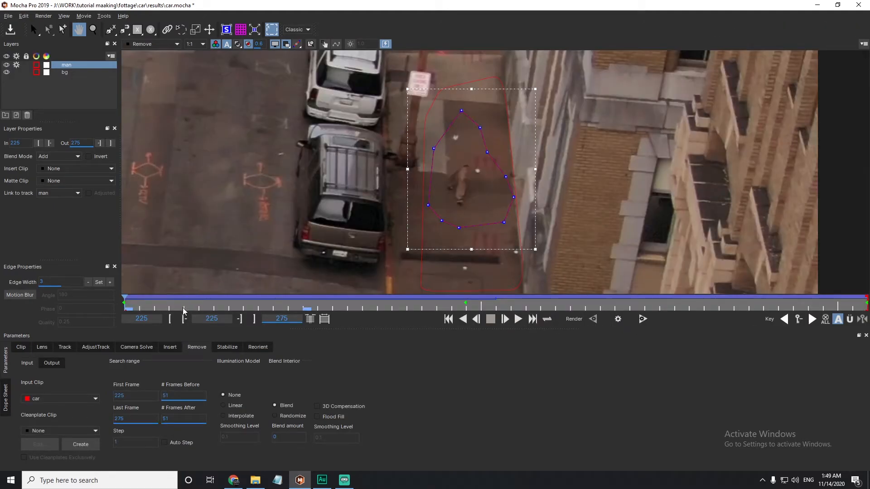
pyautogui.click(228, 309)
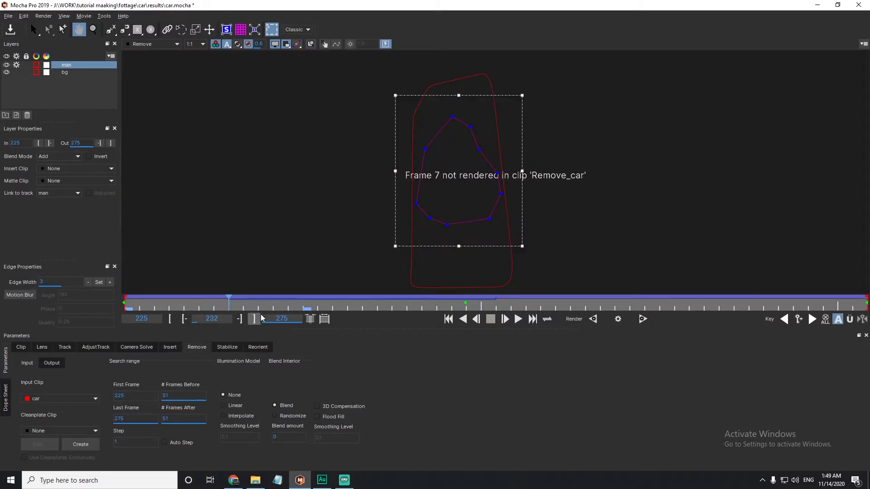
pyautogui.click(617, 319)
pyautogui.press('z')
pyautogui.moveTo(484, 218); pyautogui.dragTo(503, 199)
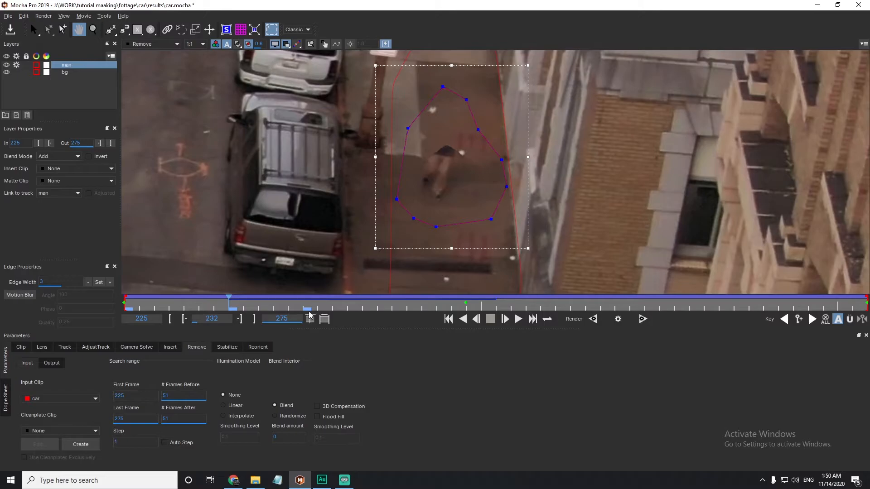
# - Return to frame 225 and examine the rendered removal inside the man layer's shape
pyautogui.click(126, 307)
pyautogui.press('z')
pyautogui.moveTo(527, 133); pyautogui.dragTo(434, 208)
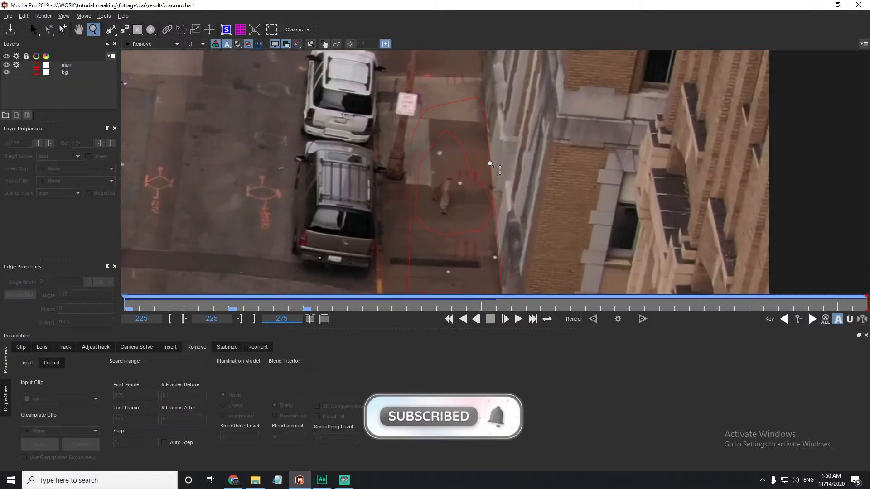
pyautogui.moveTo(490, 165); pyautogui.dragTo(492, 157)
pyautogui.click(483, 193)
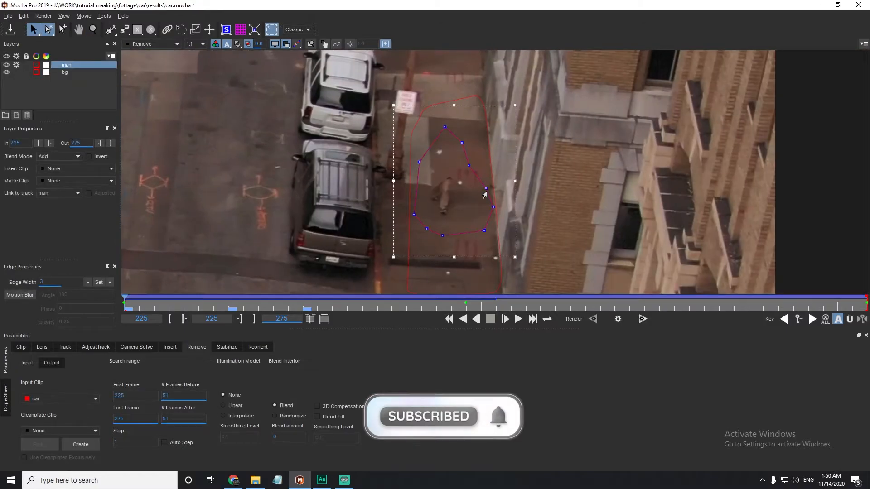
pyautogui.press('z')
pyautogui.moveTo(482, 193); pyautogui.dragTo(489, 164)
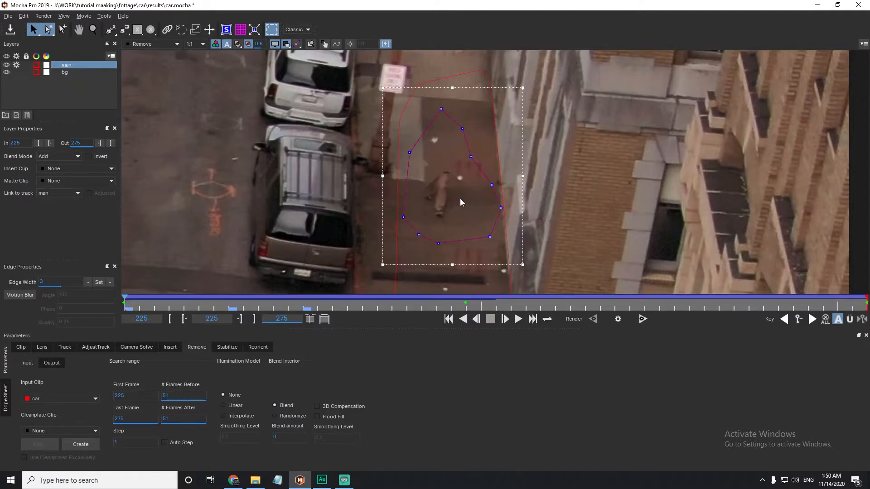
# - Render the man layer's removal on the clip's last frame, 275
pyautogui.click(865, 307)
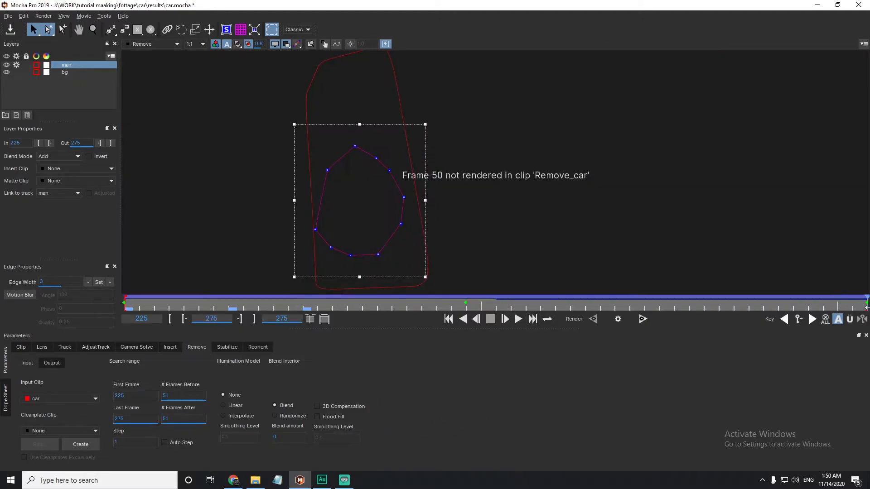
pyautogui.click(619, 319)
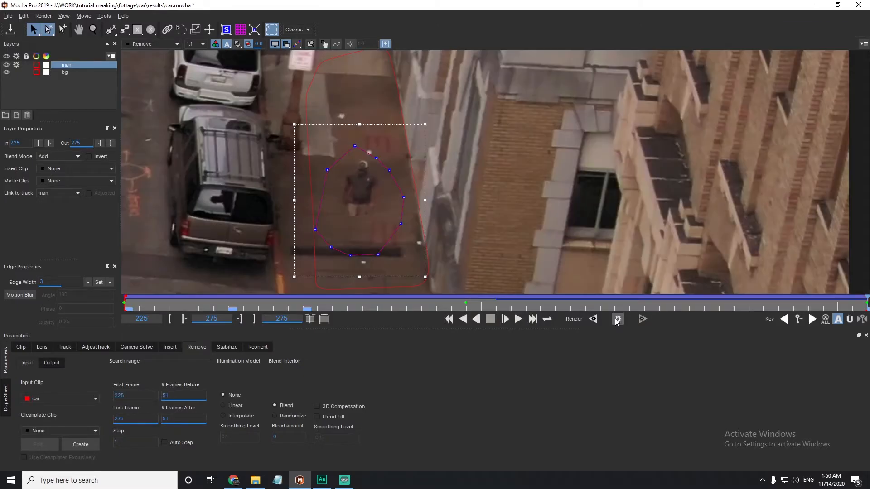
pyautogui.press('x')
pyautogui.moveTo(328, 230); pyautogui.dragTo(369, 209)
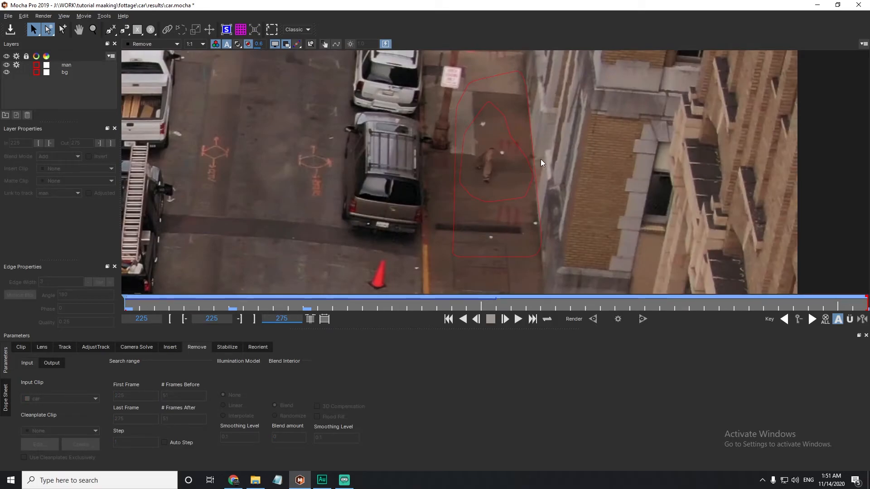
# - Create a clean plate at frame 225 for the man layer, saved as Clean Plate Remove_car225.TIFF in the results folder, and keep it as the cleanplate clip
pyautogui.press('z')
pyautogui.moveTo(477, 149); pyautogui.dragTo(591, 72)
pyautogui.moveTo(539, 159); pyautogui.dragTo(570, 137)
pyautogui.click(67, 65)
pyautogui.press('z')
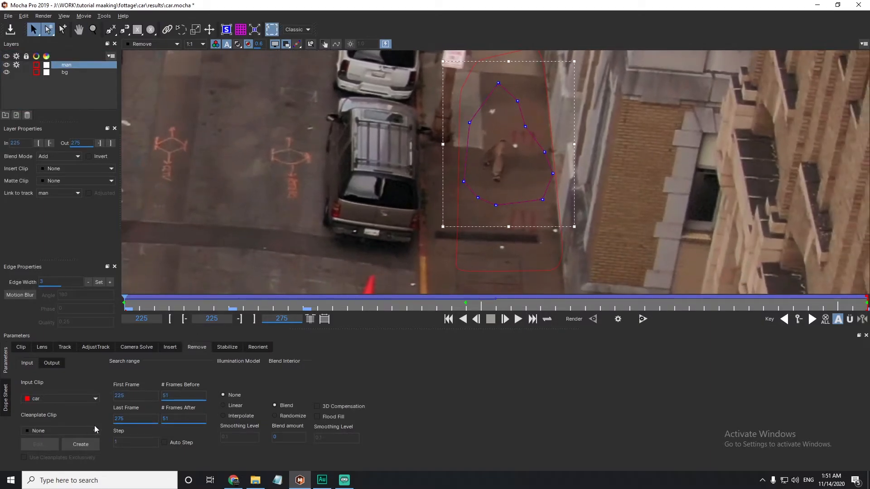
pyautogui.press('z')
pyautogui.moveTo(527, 131); pyautogui.dragTo(515, 125)
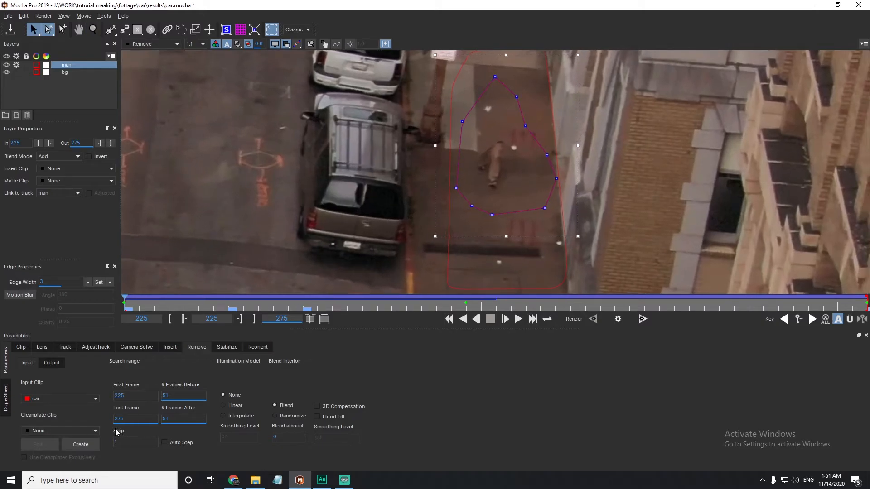
pyautogui.click(81, 431)
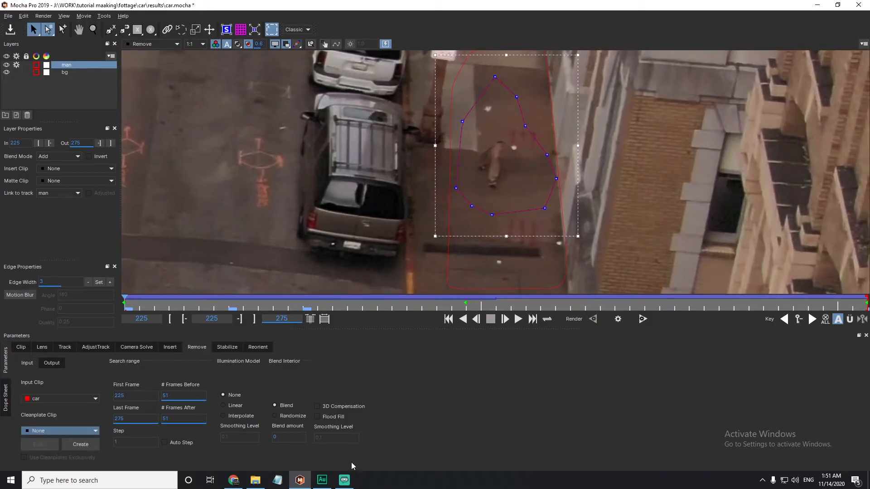
pyautogui.click(80, 445)
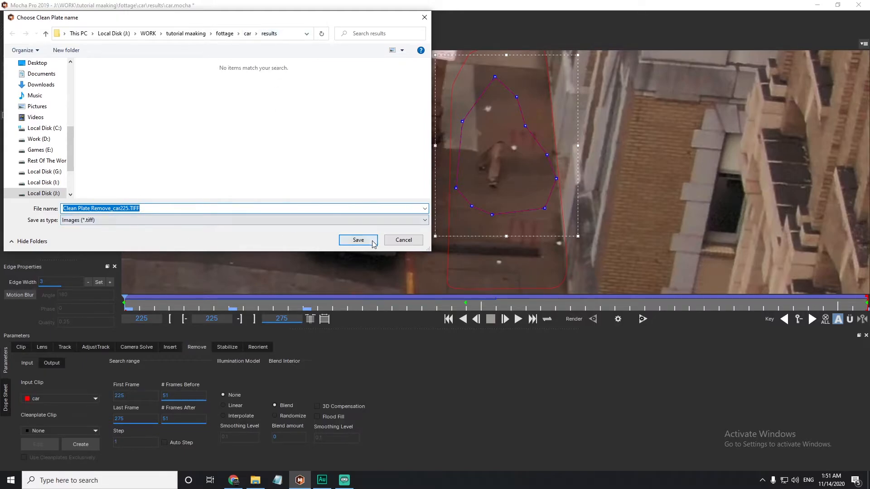
pyautogui.click(358, 240)
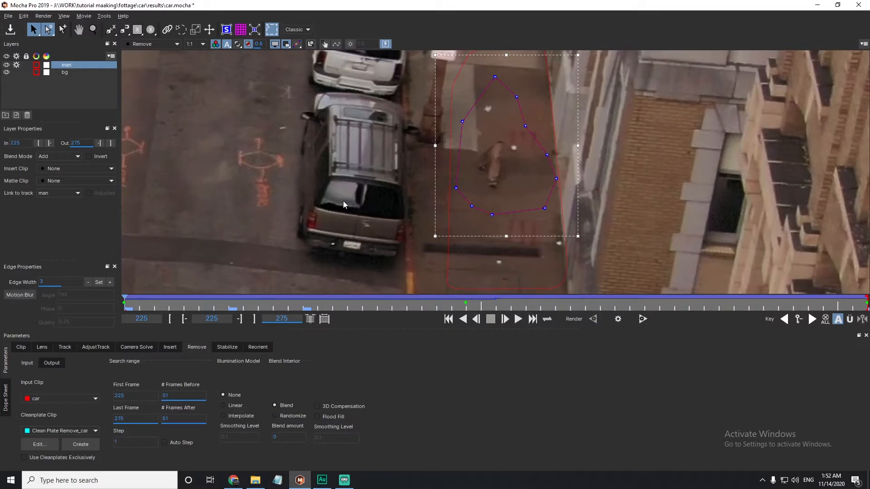
pyautogui.click(57, 433)
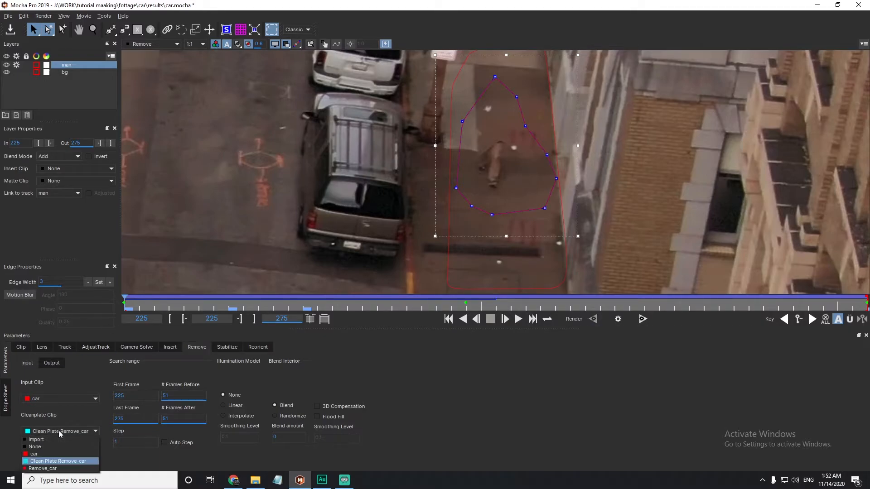
pyautogui.click(123, 465)
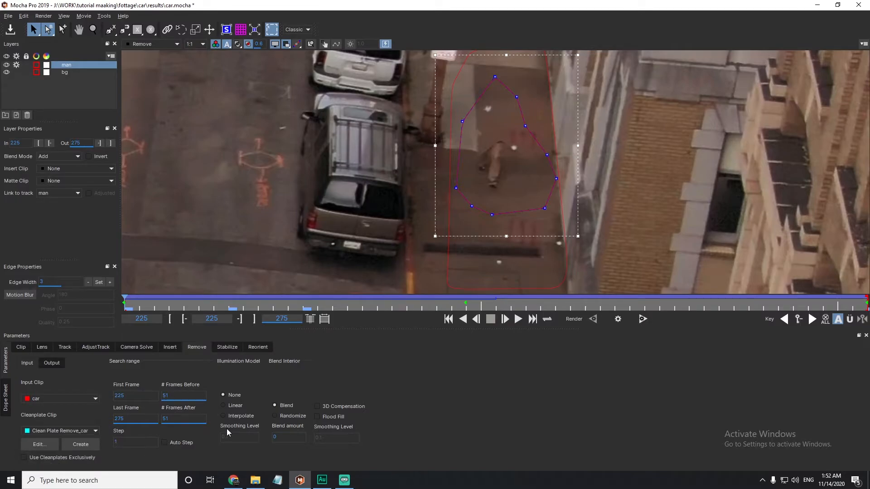
# - Switch to Adobe Photoshop 2020 and open Clean Plate Remove_car225.TIFF from the results folder
pyautogui.click(11, 480)
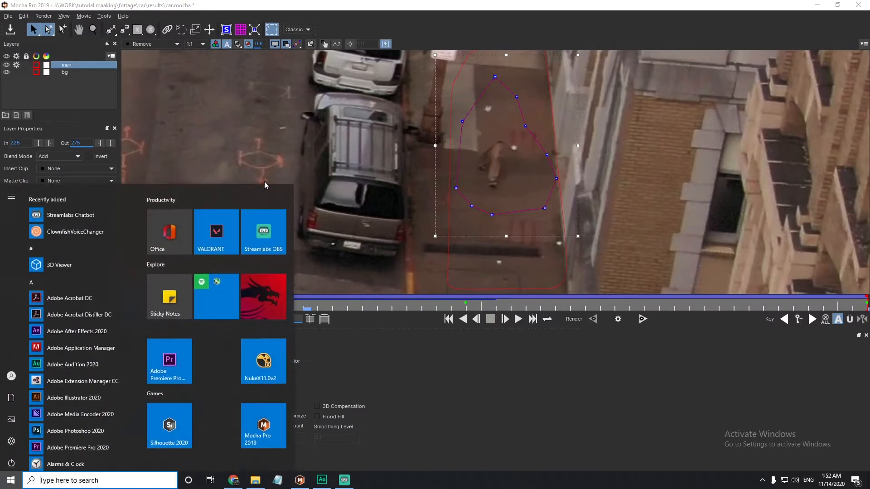
pyautogui.click(76, 424)
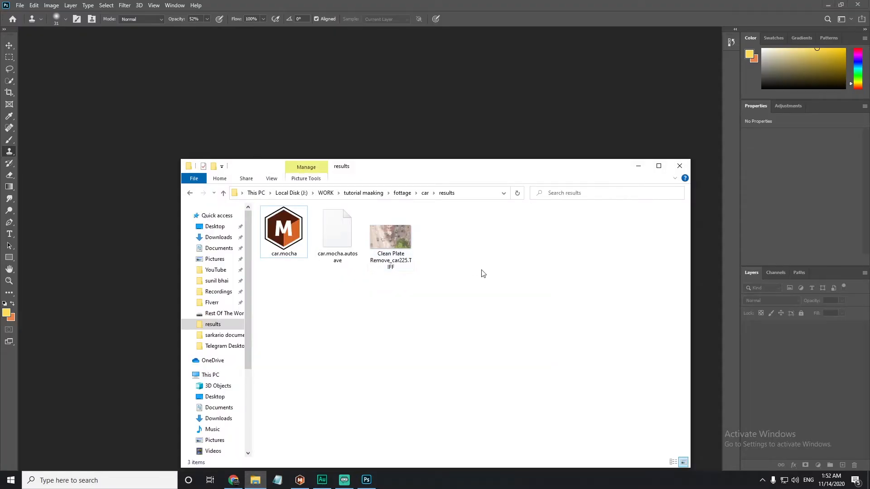
pyautogui.moveTo(415, 168); pyautogui.dragTo(499, 138)
pyautogui.moveTo(486, 207); pyautogui.dragTo(175, 208)
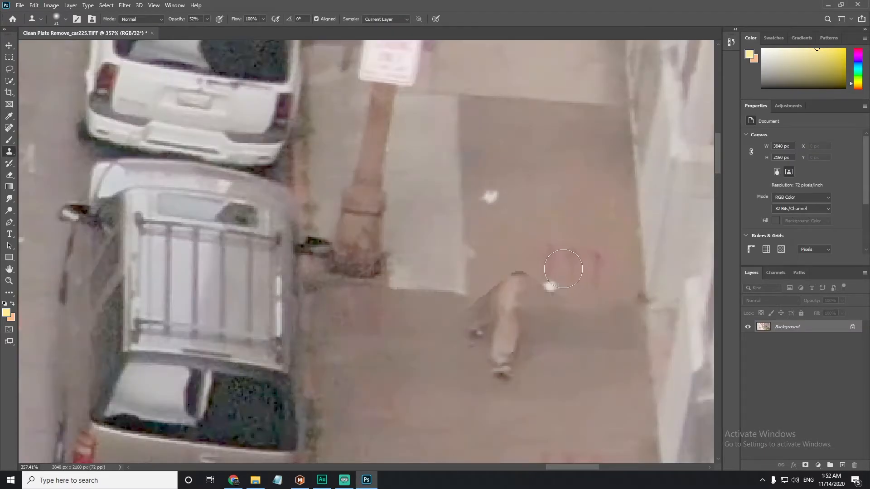
# - Clone nearby clean pavement over the leftover pedestrian with the Clone Stamp at 52% opacity, rebuilding the shadow edge on the sidewalk
pyautogui.moveTo(567, 300); pyautogui.dragTo(518, 176)
pyautogui.moveTo(478, 218); pyautogui.dragTo(448, 274)
pyautogui.scroll(1, 483, 265)
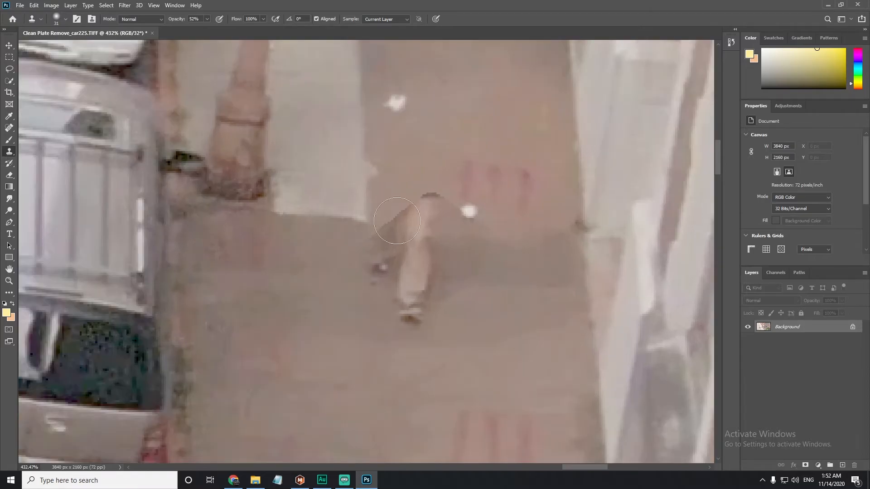
pyautogui.click(430, 261)
pyautogui.moveTo(419, 264)
pyautogui.mouseDown()
pyautogui.moveTo(387, 269)
pyautogui.moveTo(417, 284)
pyautogui.moveTo(417, 298)
pyautogui.moveTo(433, 281)
pyautogui.moveTo(412, 305)
pyautogui.mouseUp()
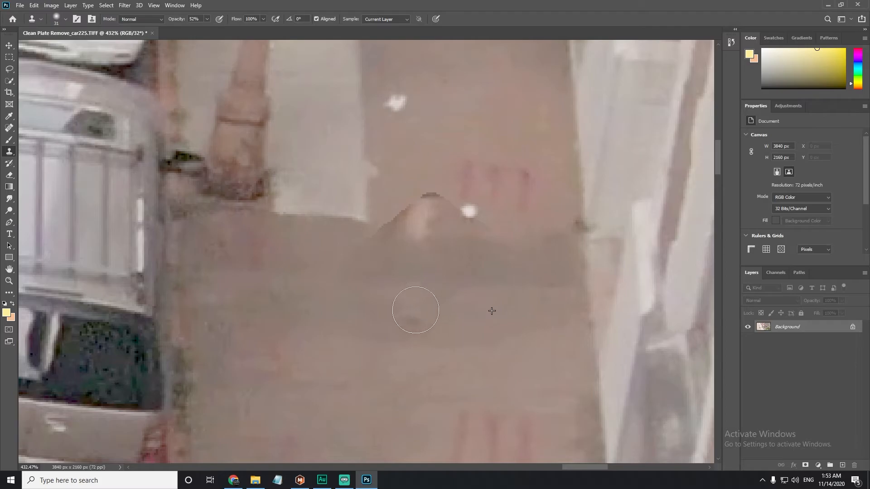
pyautogui.moveTo(394, 210); pyautogui.dragTo(427, 209)
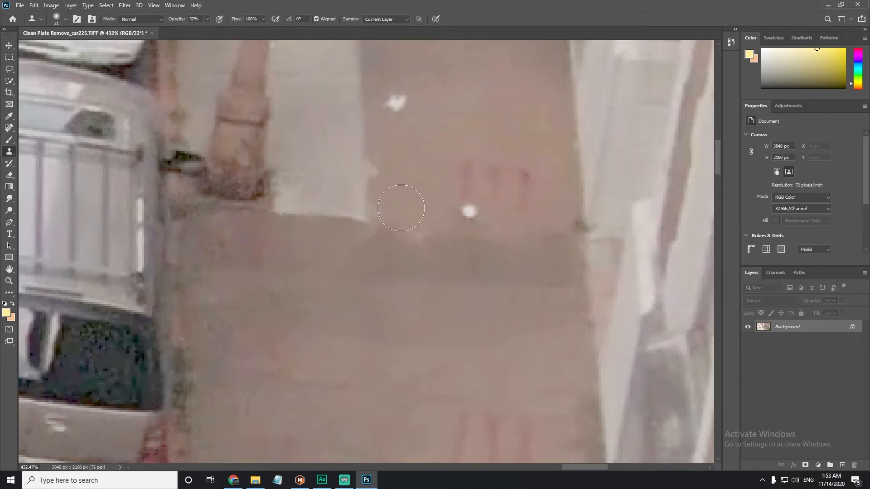
pyautogui.keyDown('alt'); pyautogui.click(361, 244); pyautogui.keyUp('alt')
pyautogui.moveTo(426, 243)
pyautogui.mouseDown()
pyautogui.moveTo(462, 249)
pyautogui.moveTo(402, 244)
pyautogui.mouseUp()
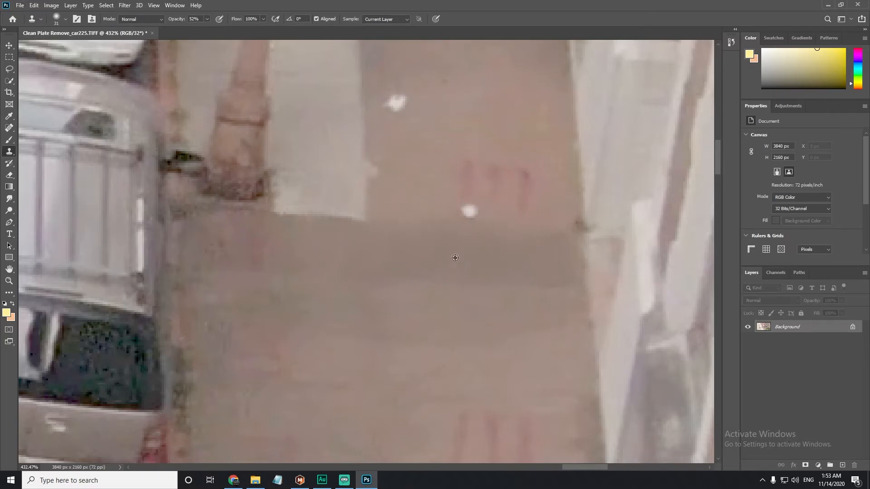
# - Save the retouched clean plate under its existing file name and switch back to Mocha Pro
pyautogui.scroll(-2, 521, 206)
pyautogui.scroll(-5, 523, 208)
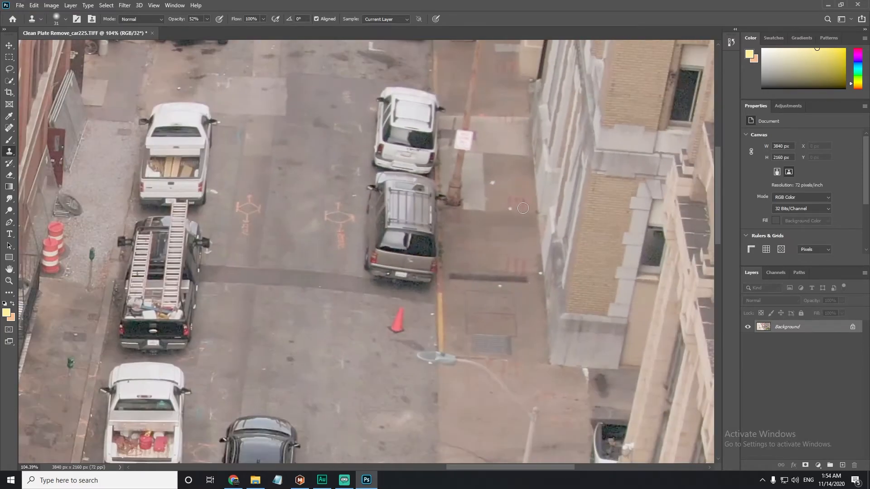
pyautogui.scroll(-3, 512, 217)
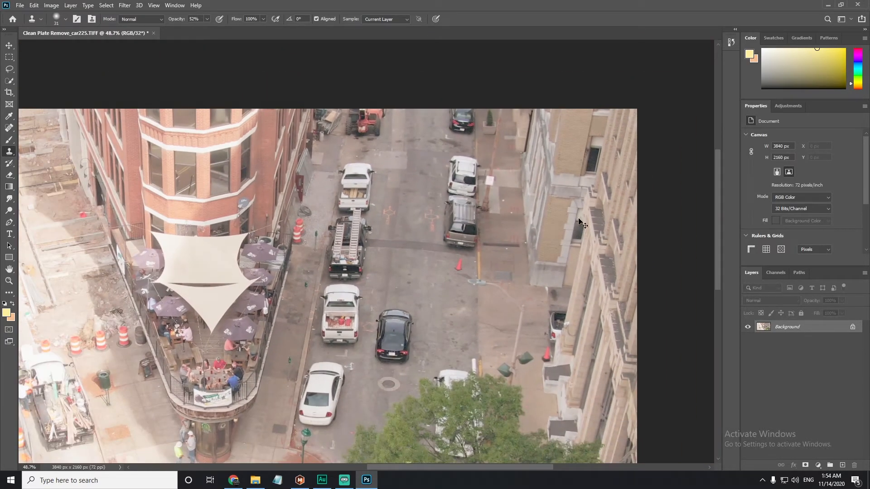
pyautogui.hotkey('ctrl', 's')
pyautogui.hotkey('alt', 'Tab')
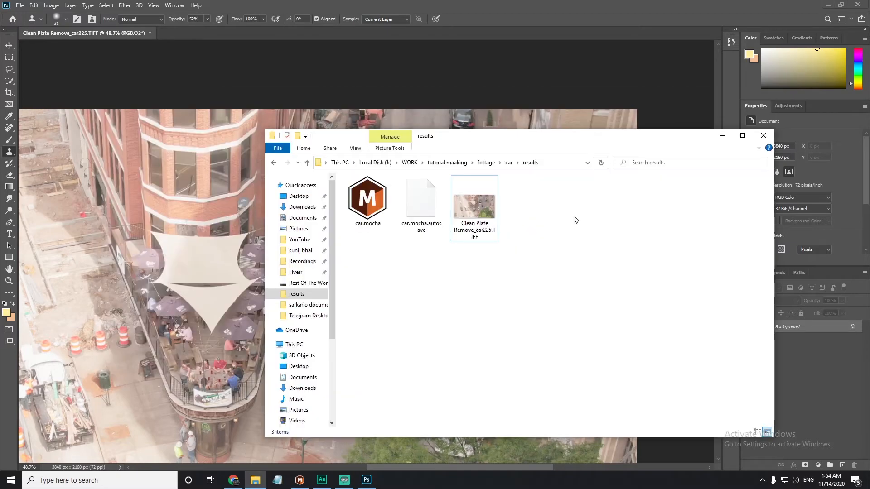
pyautogui.hotkey('alt', 'Tab')
pyautogui.press('Tab')
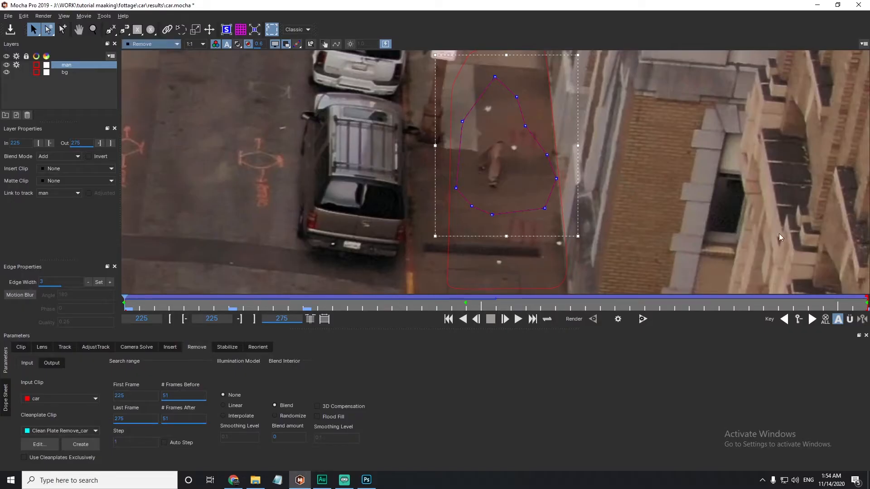
# - Make the man layer use cleanplates exclusively, keeping Clean Plate Remove_car as its cleanplate clip
pyautogui.click(73, 432)
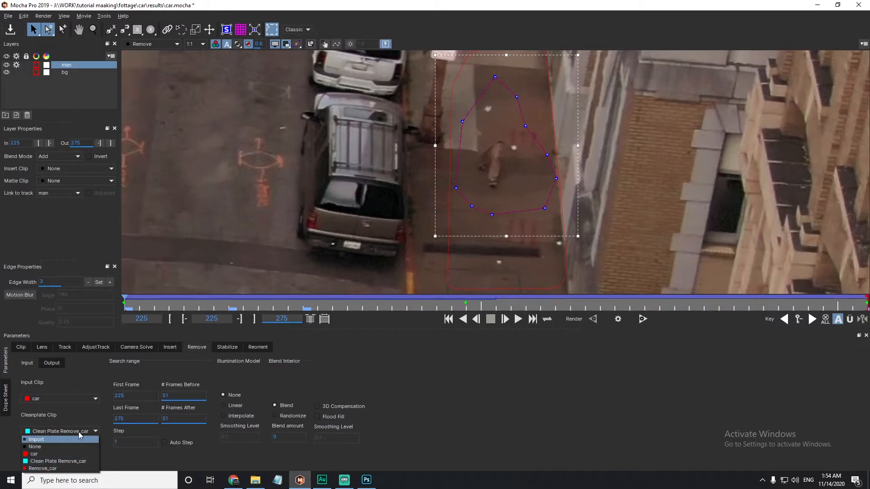
pyautogui.click(87, 416)
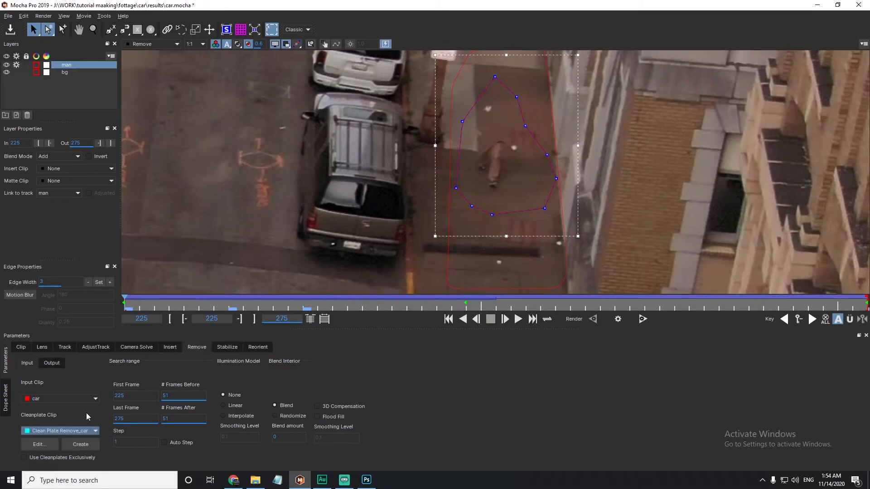
pyautogui.click(39, 445)
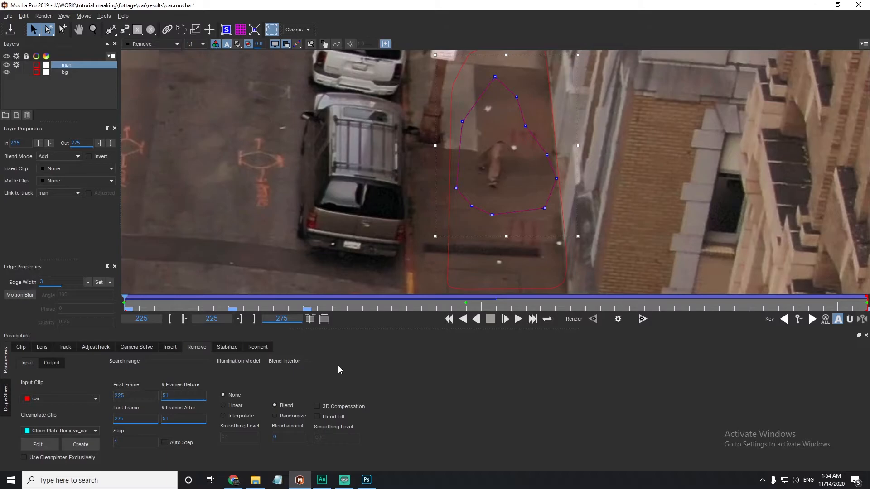
pyautogui.click(64, 460)
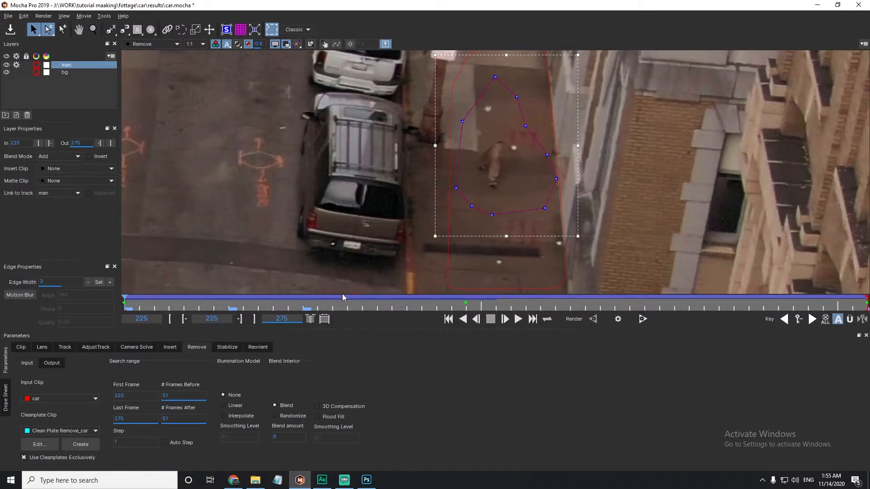
pyautogui.click(95, 433)
pyautogui.click(96, 423)
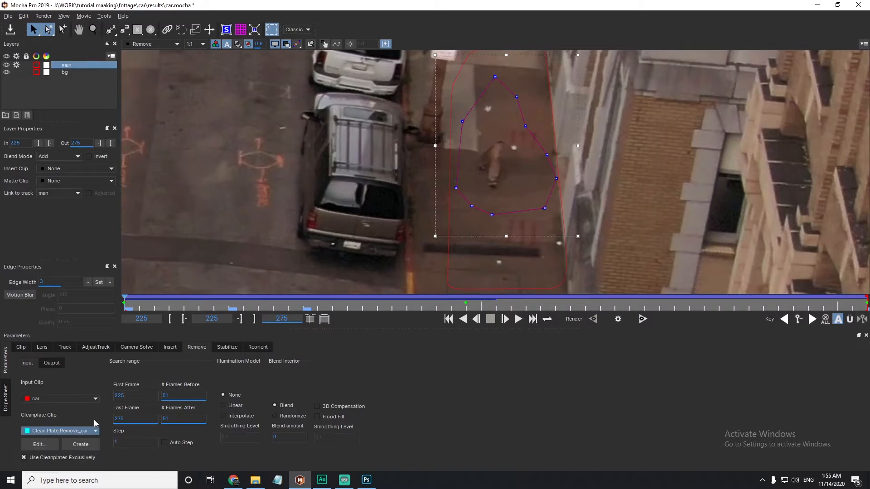
# - Render the man layer's removal with the retouched clean plate on frame 225 and a few frames onwards
pyautogui.scroll(-2, 489, 107)
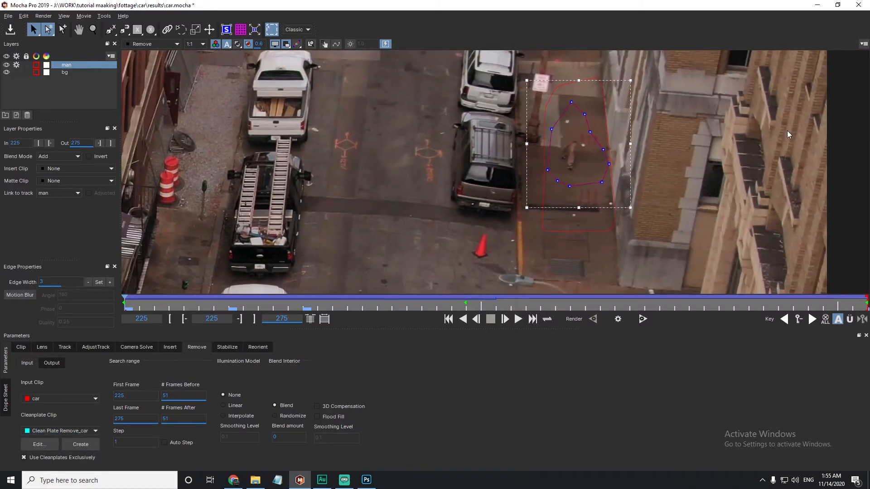
pyautogui.scroll(1, 703, 148)
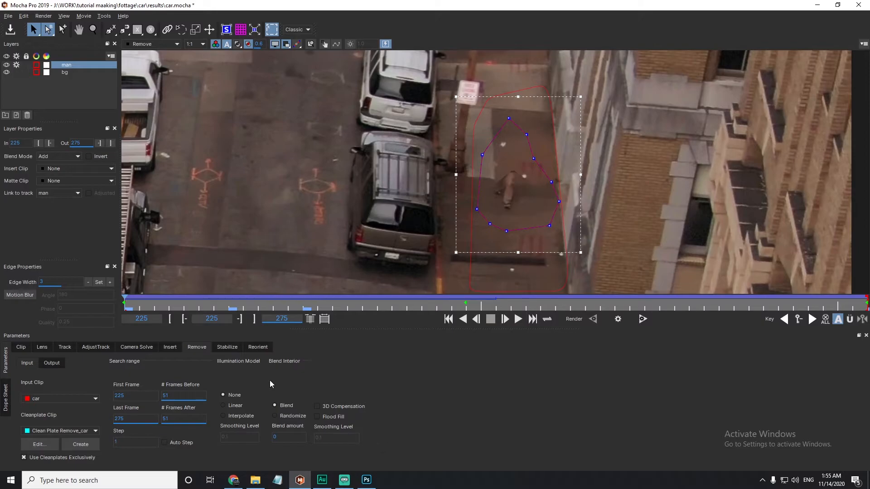
pyautogui.click(620, 321)
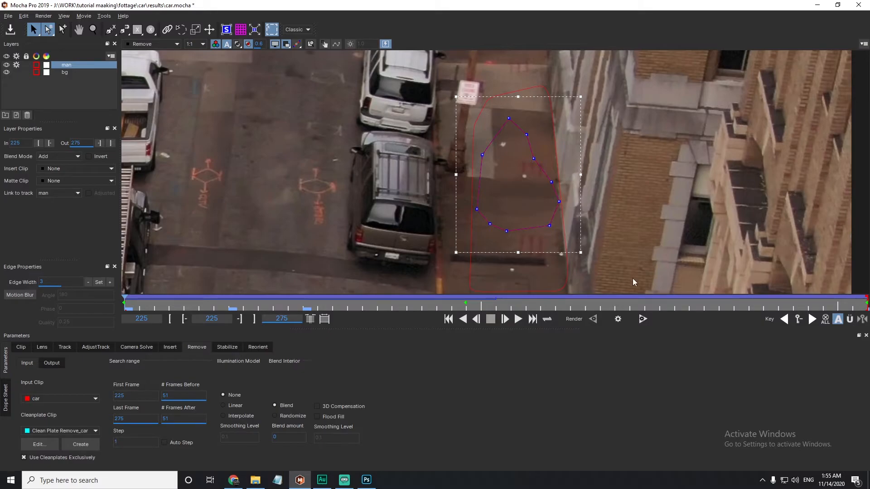
pyautogui.scroll(-2, 694, 148)
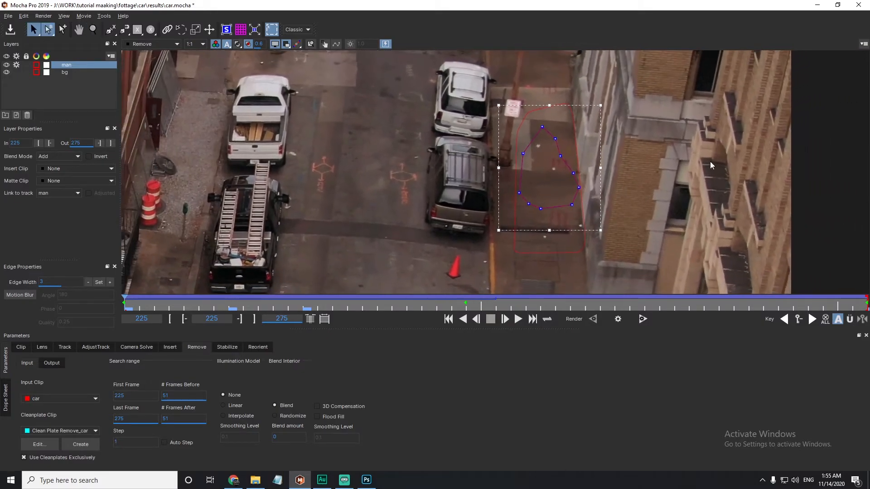
pyautogui.click(643, 320)
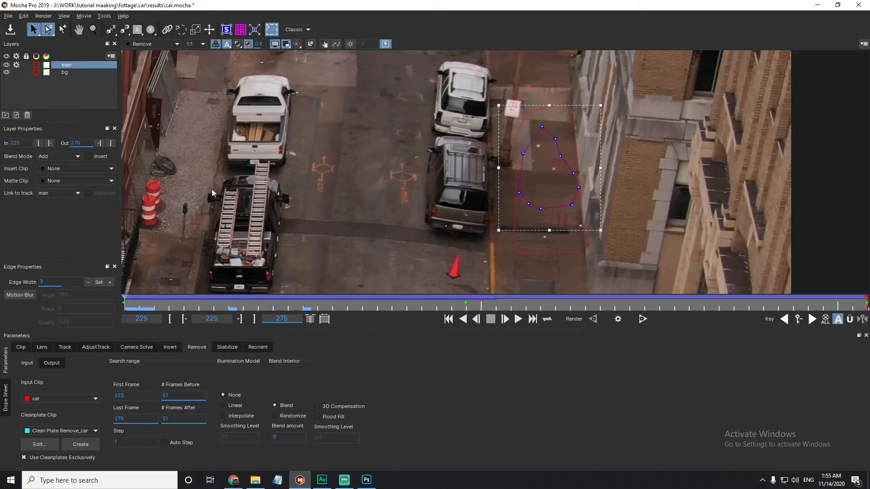
# - Feather the man layer's shape outwards by adding an edge width of 3 four times, and check the rendered area around it
pyautogui.click(109, 287)
pyautogui.click(109, 287)
pyautogui.click(109, 287)
pyautogui.click(109, 288)
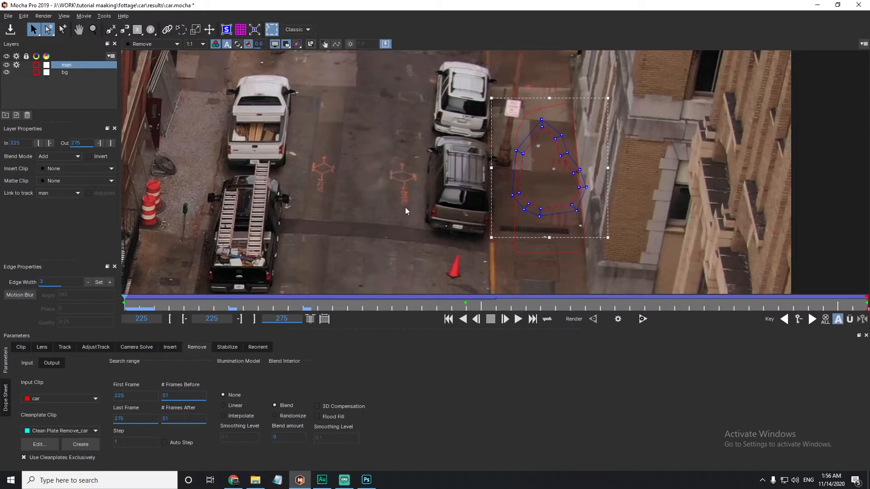
pyautogui.scroll(3, 545, 204)
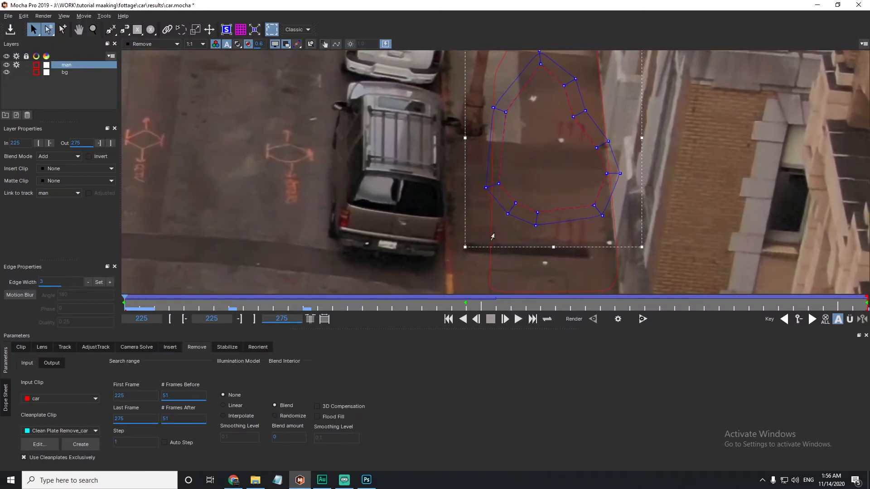
pyautogui.scroll(-3, 535, 218)
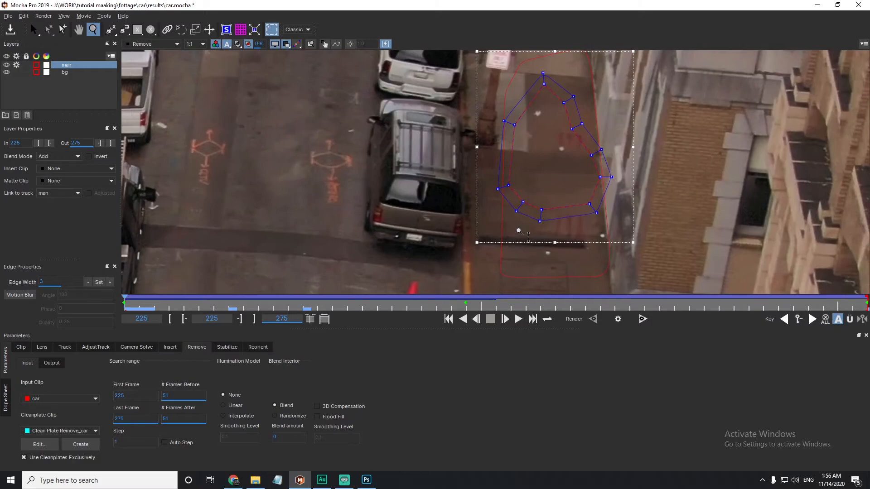
pyautogui.scroll(2, 605, 132)
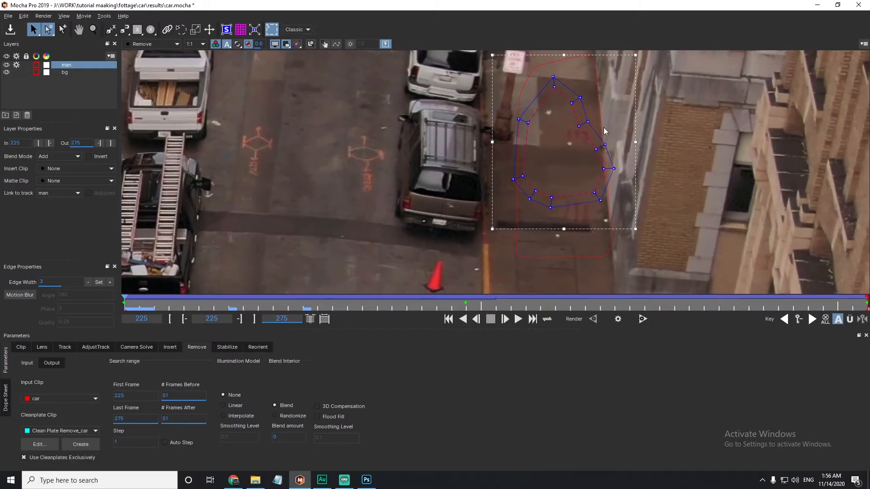
pyautogui.click(109, 86)
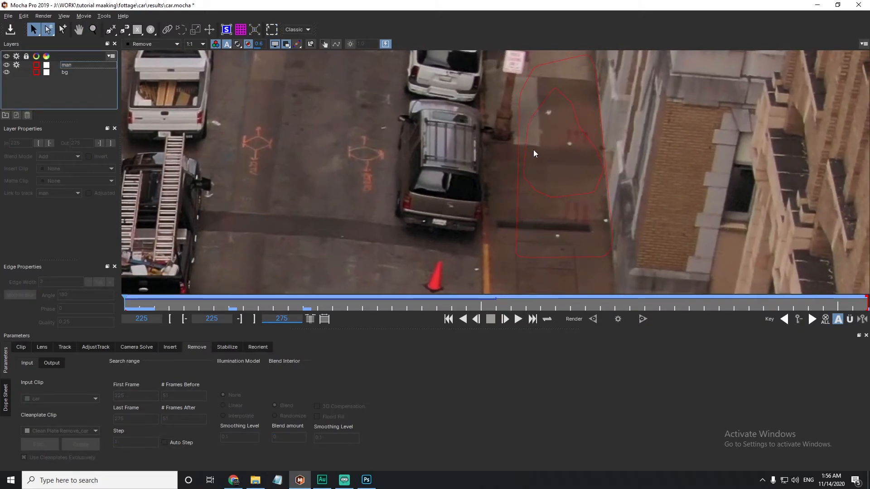
# - Widen the bg layer's shape with überkey on, moving its sides out to the parked cars and the building wall, and restore autokey
pyautogui.click(68, 73)
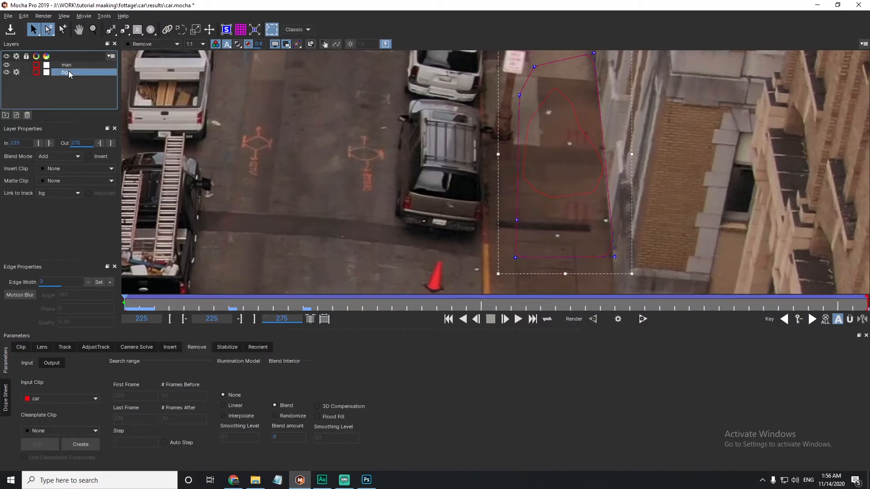
pyautogui.scroll(-2, 560, 112)
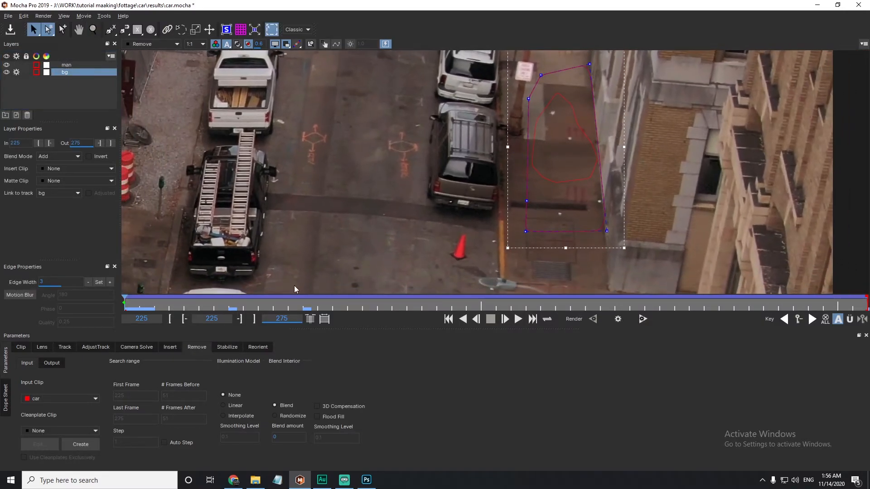
pyautogui.click(850, 319)
pyautogui.moveTo(564, 284); pyautogui.dragTo(547, 277)
pyautogui.moveTo(527, 202); pyautogui.dragTo(493, 201)
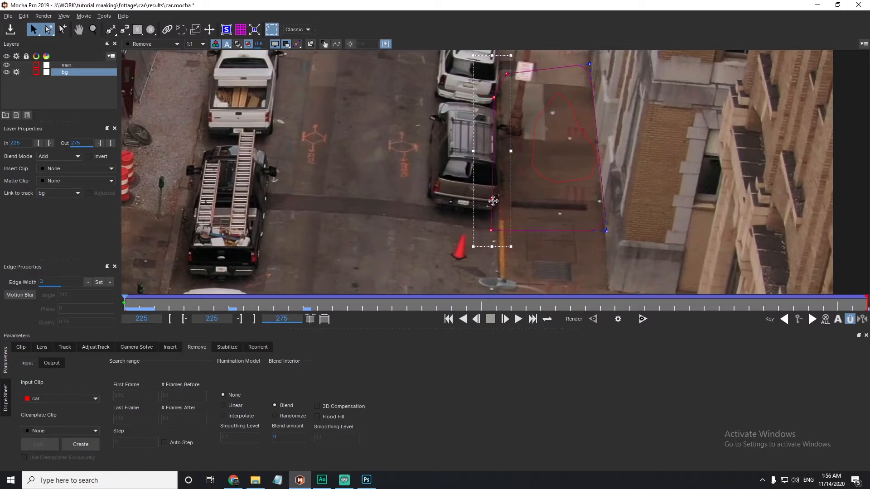
pyautogui.moveTo(661, 266); pyautogui.dragTo(583, 41)
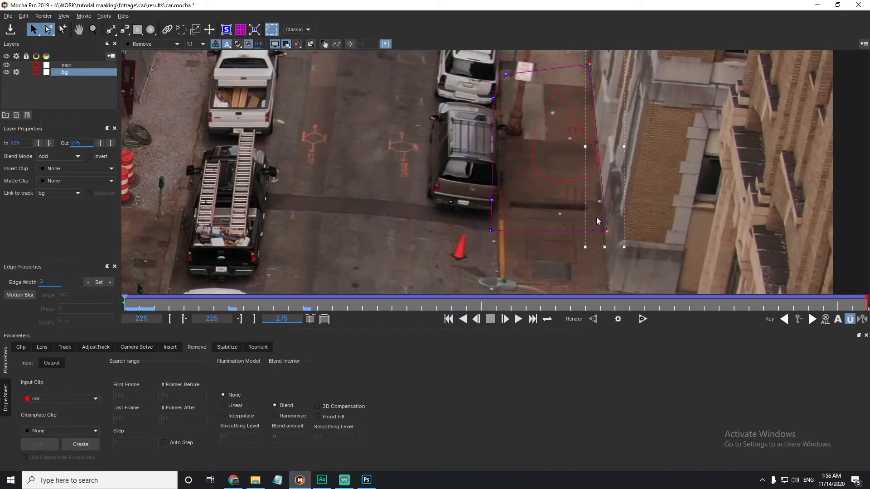
pyautogui.moveTo(606, 239); pyautogui.dragTo(629, 234)
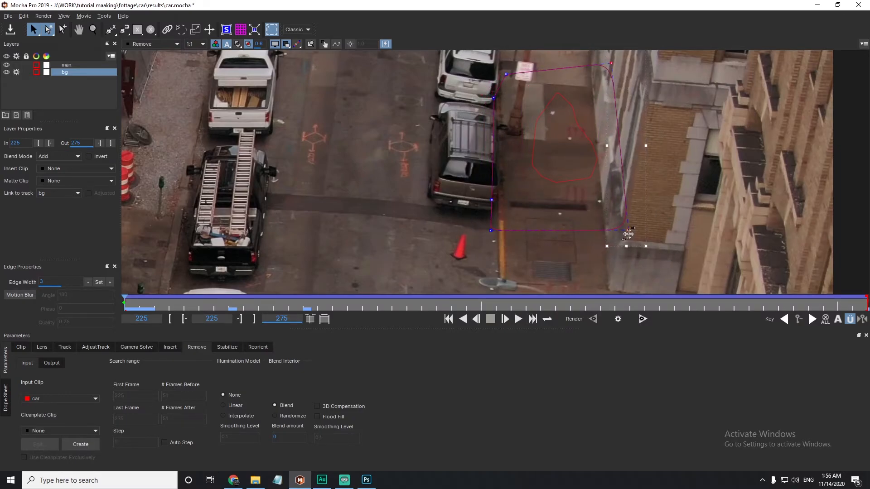
pyautogui.click(837, 319)
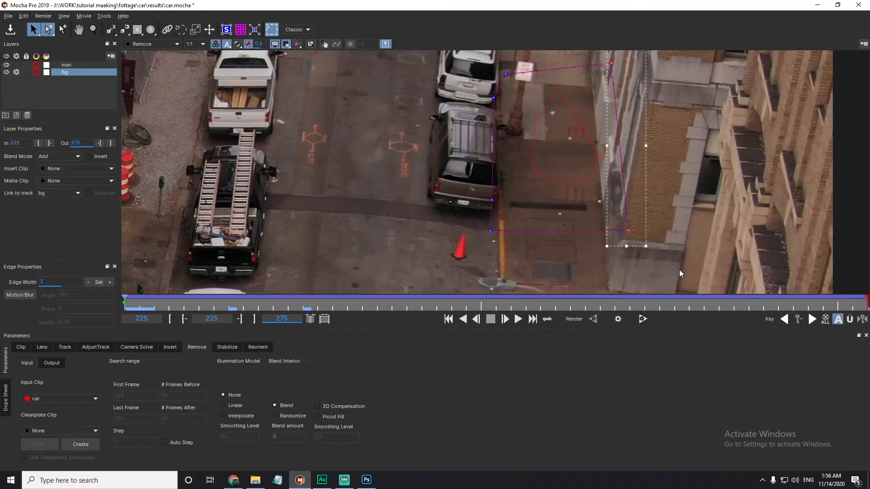
pyautogui.moveTo(146, 304); pyautogui.dragTo(23, 286)
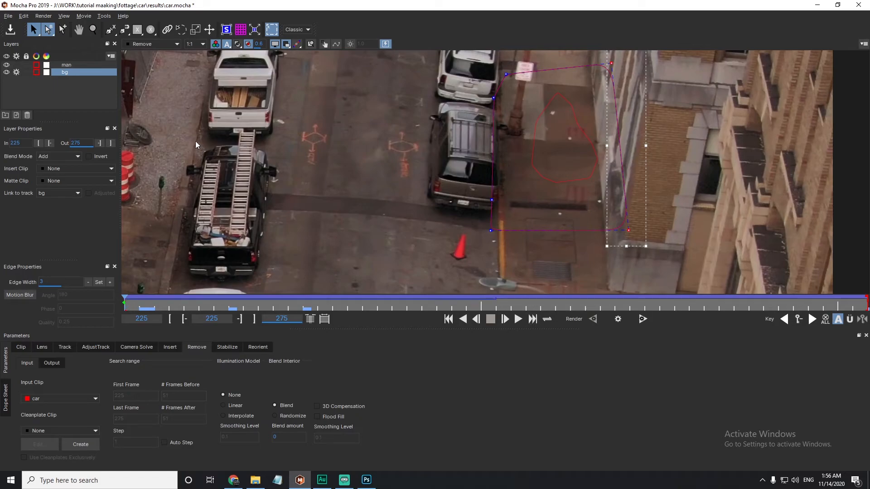
# - Render the man layer's removal forwards from frame 225
pyautogui.click(82, 64)
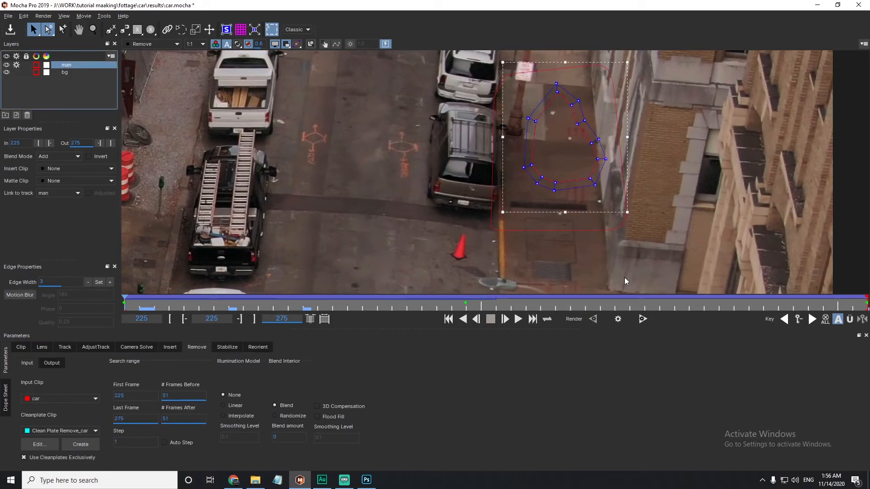
pyautogui.click(642, 319)
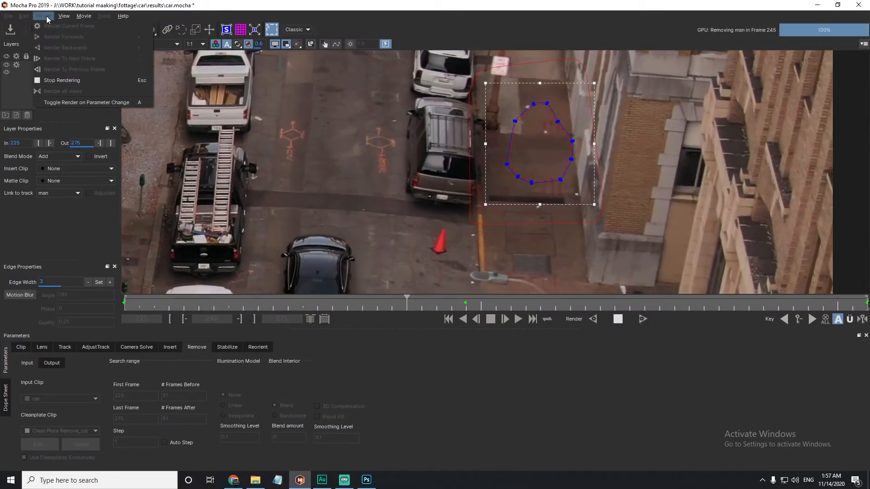
# - Compare the man layer's feather on frames 225 and 248, and remove it on frame 225 by repeatedly subtracting the edge width of 3
pyautogui.moveTo(140, 302); pyautogui.dragTo(103, 319)
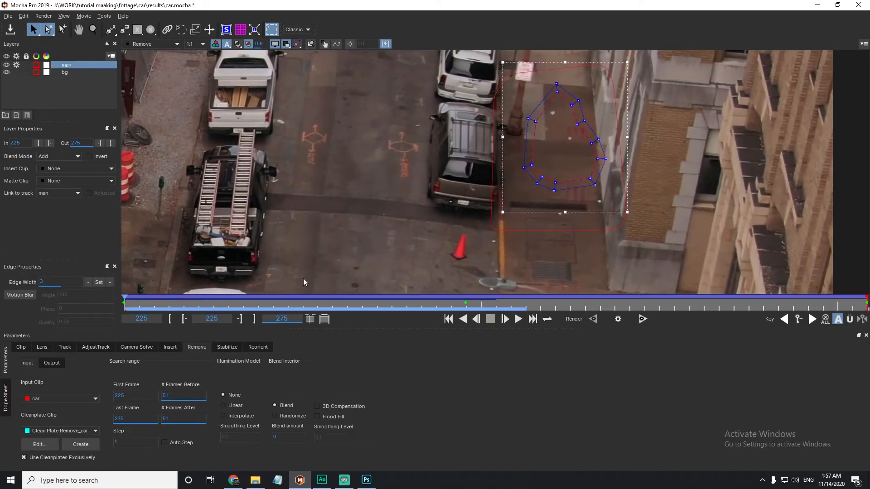
pyautogui.moveTo(434, 306); pyautogui.dragTo(467, 306)
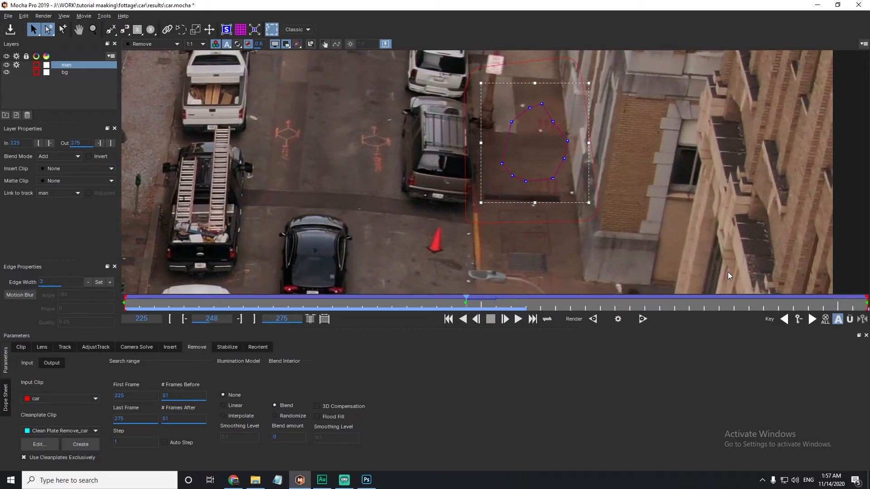
pyautogui.moveTo(190, 311); pyautogui.dragTo(85, 286)
pyautogui.click(86, 286)
pyautogui.click(85, 286)
pyautogui.click(85, 285)
pyautogui.click(85, 286)
pyautogui.click(85, 285)
pyautogui.click(85, 285)
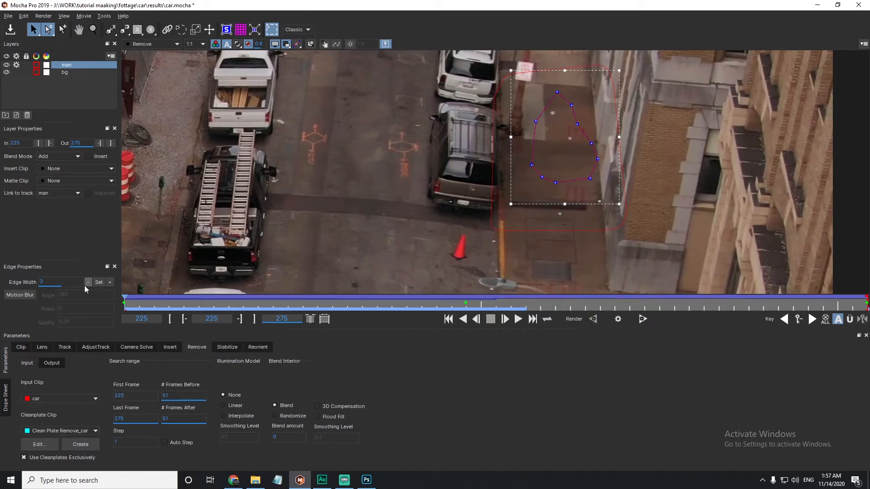
# - Feather the man layer's shape outwards with überkey on, adding an edge width of 3 five times and subtracting it three times, and restore autokey
pyautogui.click(850, 319)
pyautogui.click(109, 283)
pyautogui.click(110, 283)
pyautogui.click(110, 282)
pyautogui.click(110, 283)
pyautogui.click(109, 283)
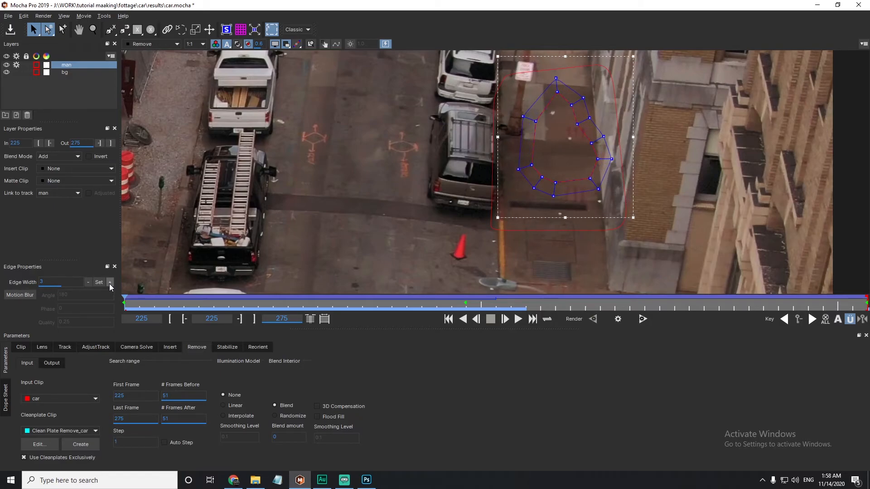
pyautogui.click(88, 281)
pyautogui.click(88, 282)
pyautogui.click(88, 282)
pyautogui.click(837, 319)
# - Render the man layer's removal forwards from frame 225 to 275 and hide the layer overlays
pyautogui.moveTo(142, 308); pyautogui.dragTo(2, 314)
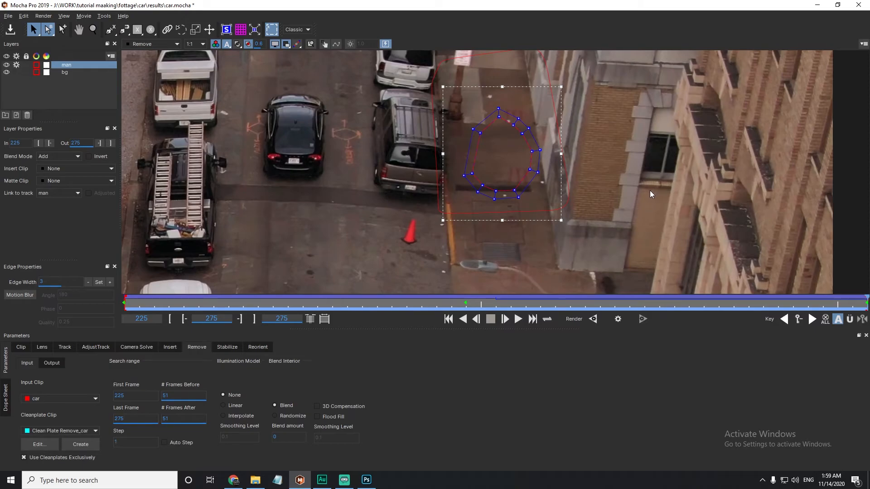
pyautogui.press('0')
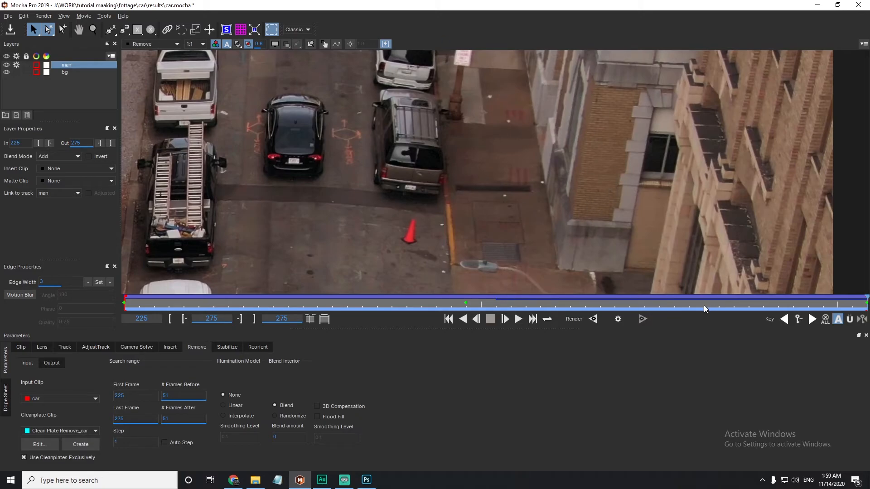
# - Play back the rendered removal in a loop and view it both close up and at a wider framing
pyautogui.click(517, 320)
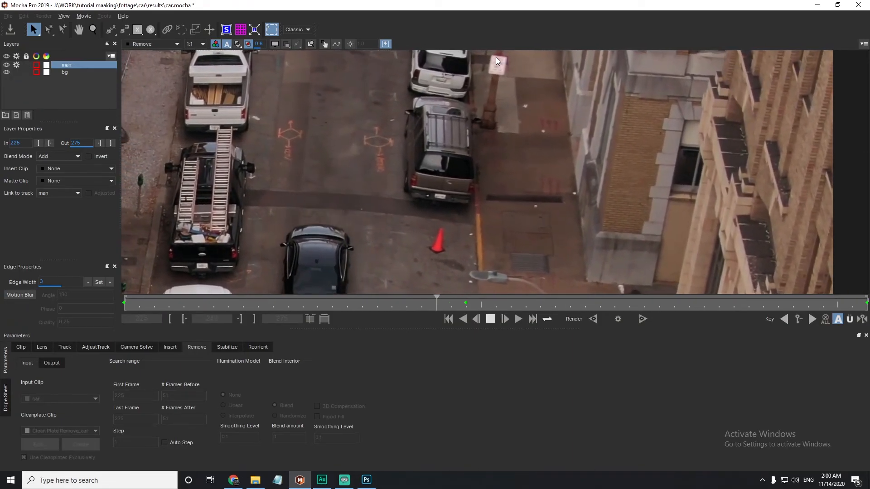
pyautogui.press('z')
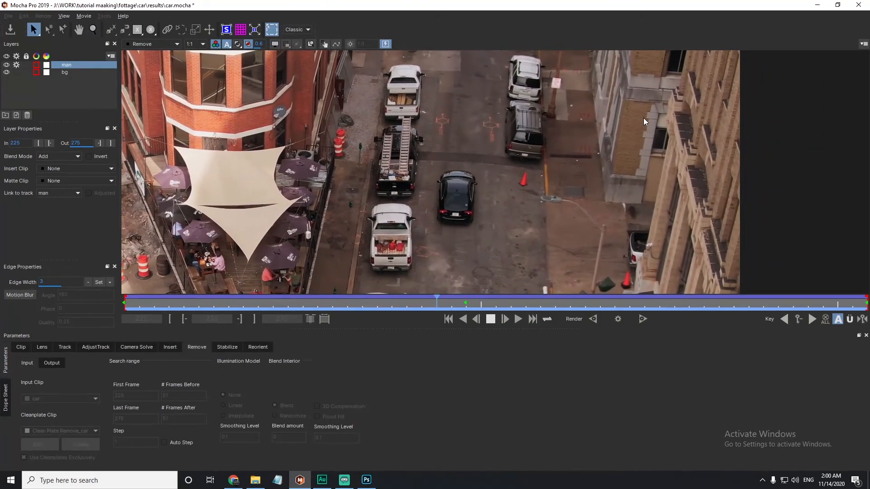
pyautogui.press('s')
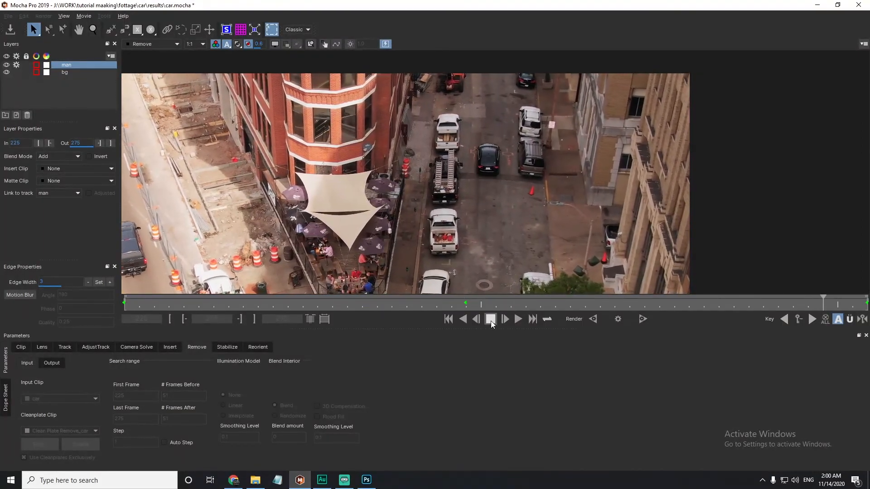
pyautogui.click(491, 320)
# - Examine the retouched sidewalk beside the parked cars on frame 274 at several magnifications for visible edges or leftovers
pyautogui.press('z')
pyautogui.moveTo(562, 203); pyautogui.dragTo(556, 234)
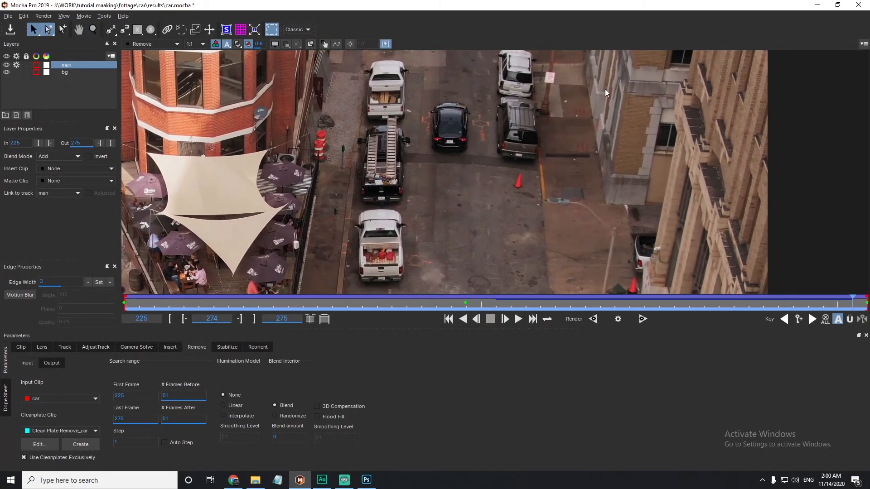
pyautogui.press('z')
pyautogui.press('x')
pyautogui.moveTo(602, 256); pyautogui.dragTo(614, 171)
pyautogui.press('z')
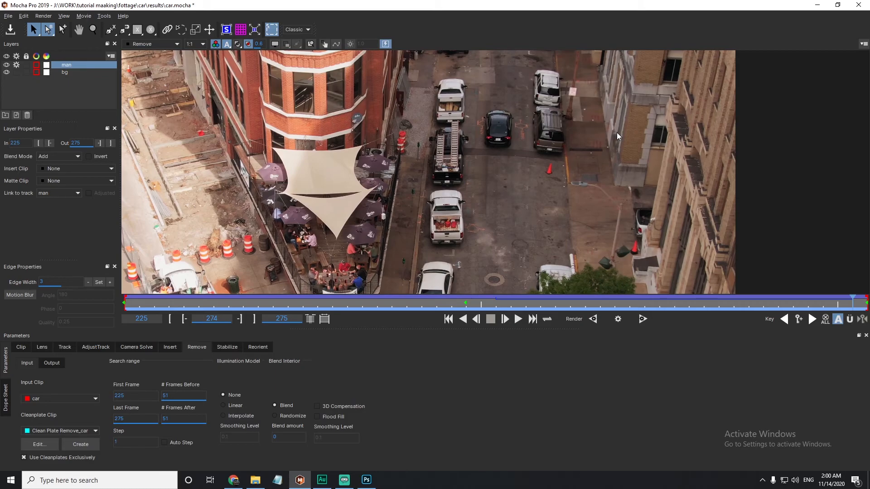
pyautogui.press('z')
pyautogui.moveTo(543, 147); pyautogui.dragTo(658, 55)
pyautogui.press('x')
pyautogui.moveTo(646, 103); pyautogui.dragTo(640, 156)
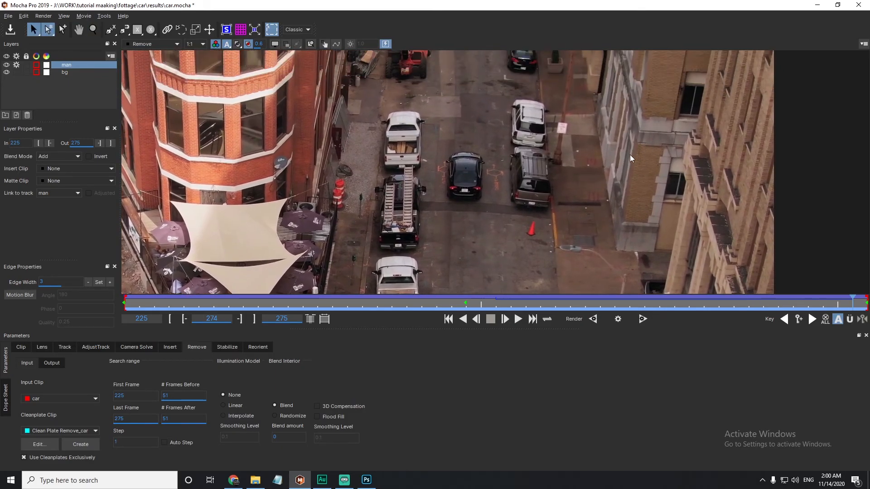
pyautogui.press('z')
pyautogui.moveTo(601, 169); pyautogui.dragTo(571, 221)
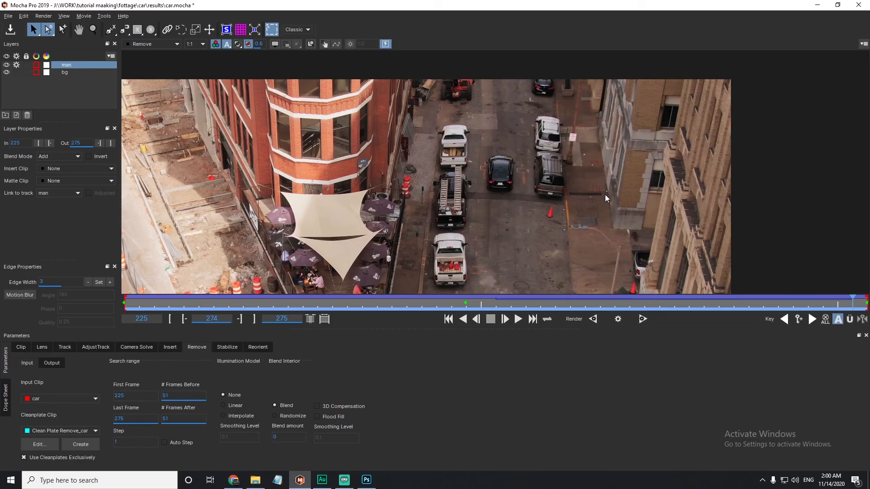
pyautogui.press('z')
pyautogui.moveTo(608, 183); pyautogui.dragTo(562, 167)
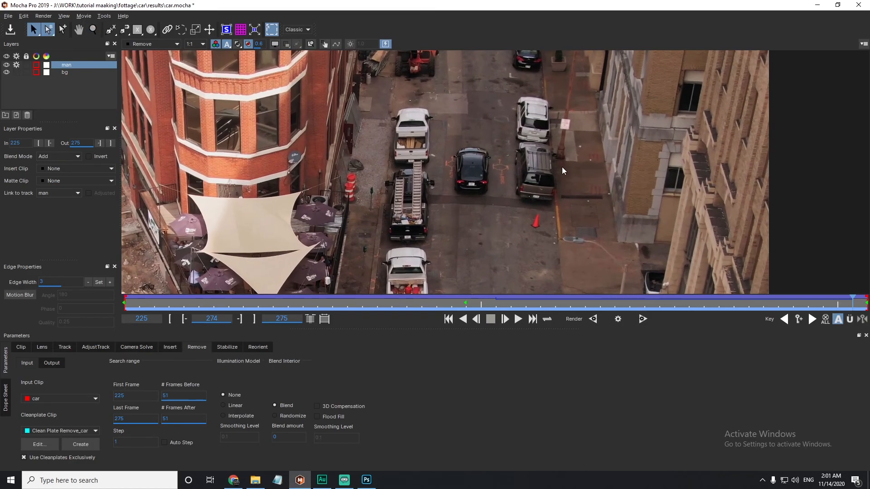